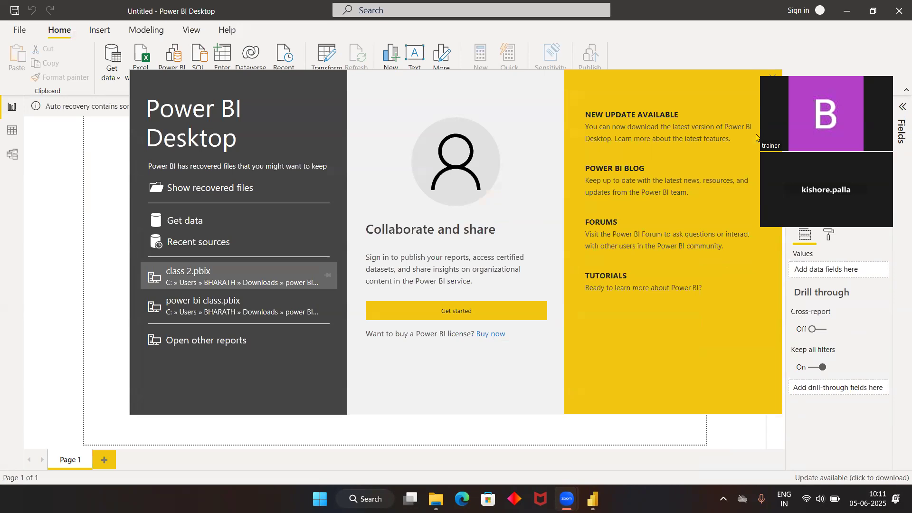
# Move the start screen aside and dismiss it to reach the blank report.
pyautogui.click(539, 105)
pyautogui.moveTo(735, 84); pyautogui.dragTo(675, 93)
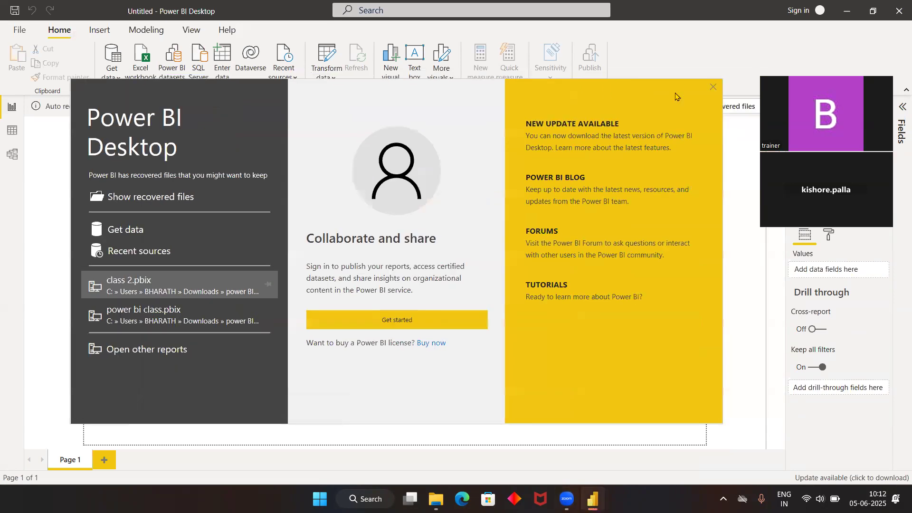
pyautogui.click(712, 87)
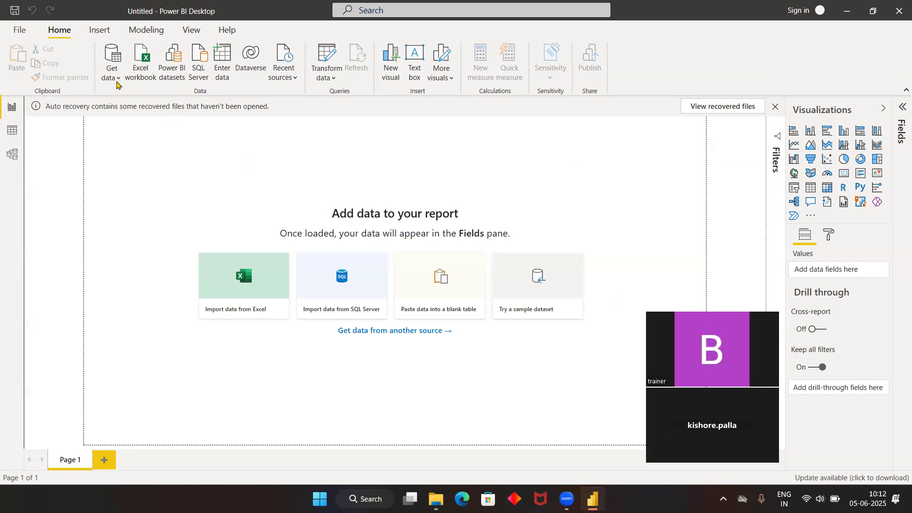
# Import the Customers table from the Excel workbook DAX Customers.xlsx in the Downloads folder and load it.
pyautogui.click(117, 84)
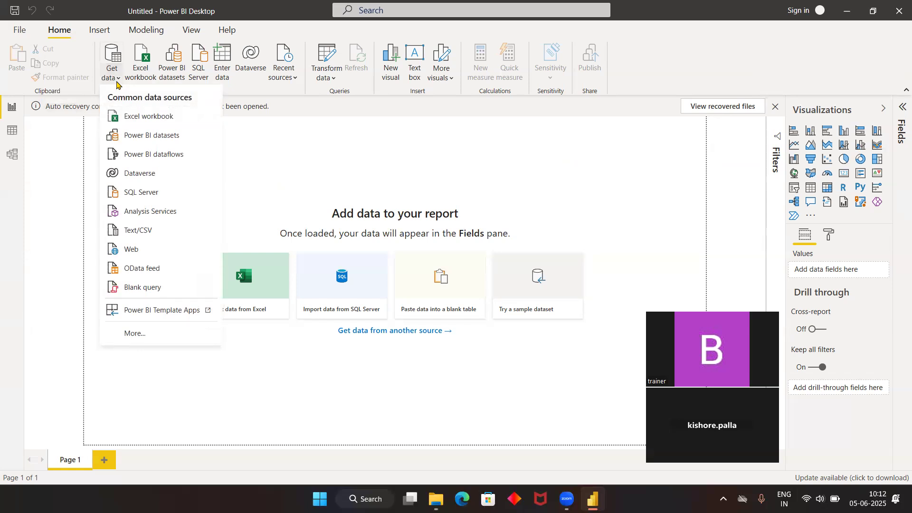
pyautogui.click(128, 118)
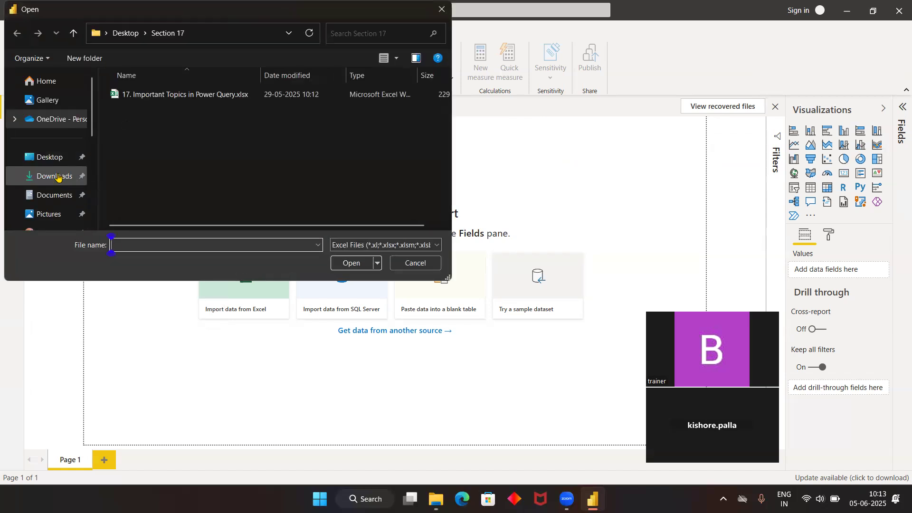
pyautogui.click(56, 176)
pyautogui.scroll(-3, 181, 191)
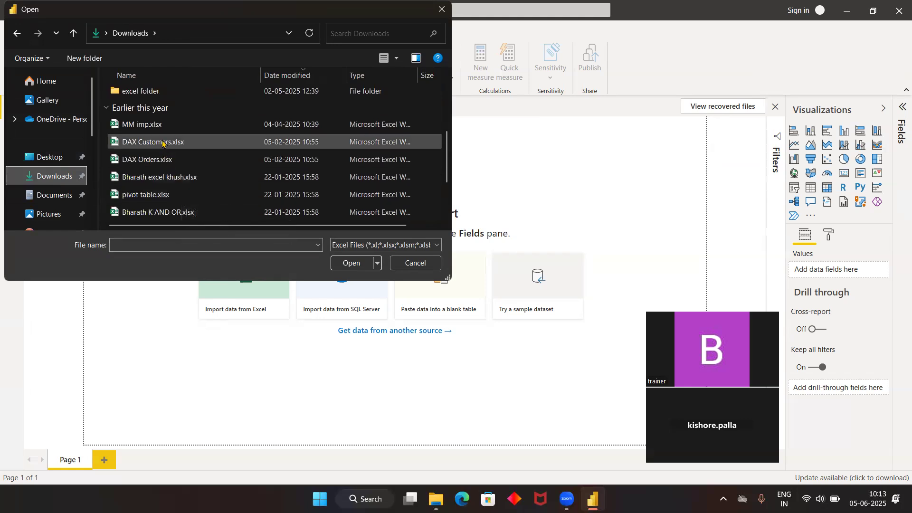
pyautogui.click(162, 142)
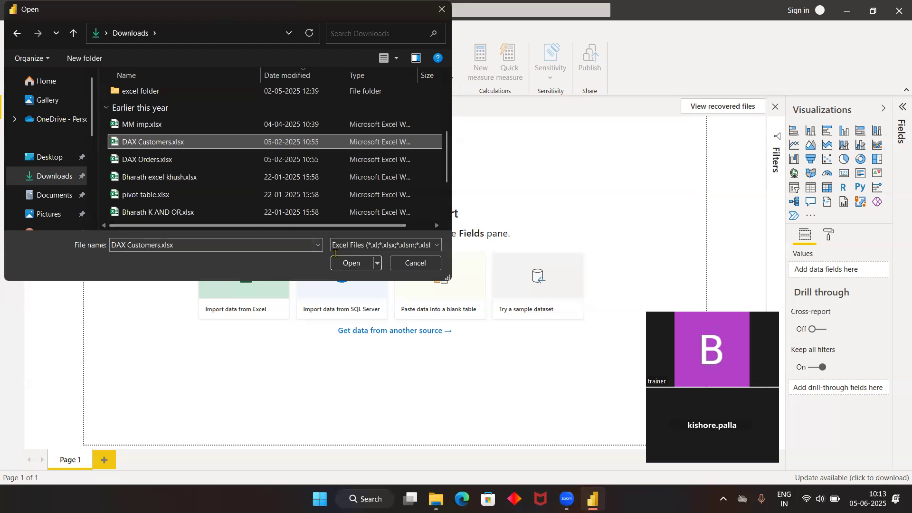
pyautogui.click(342, 262)
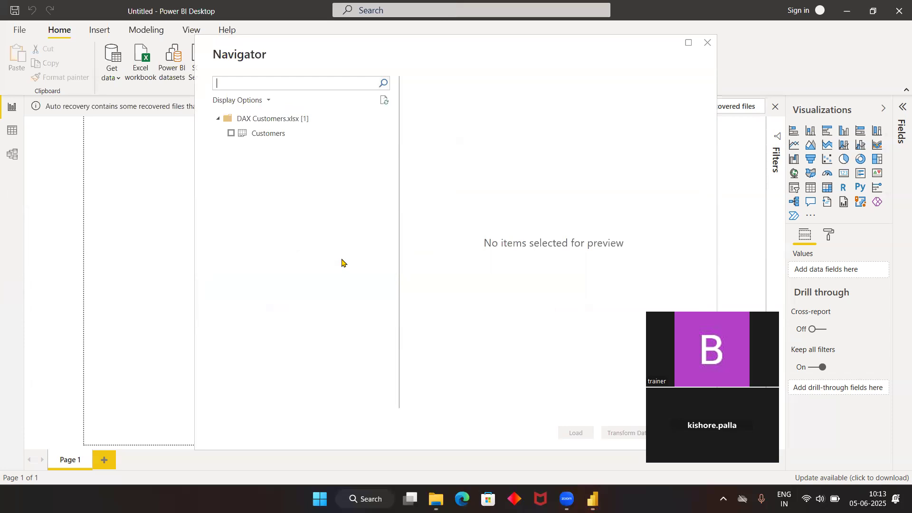
pyautogui.click(231, 134)
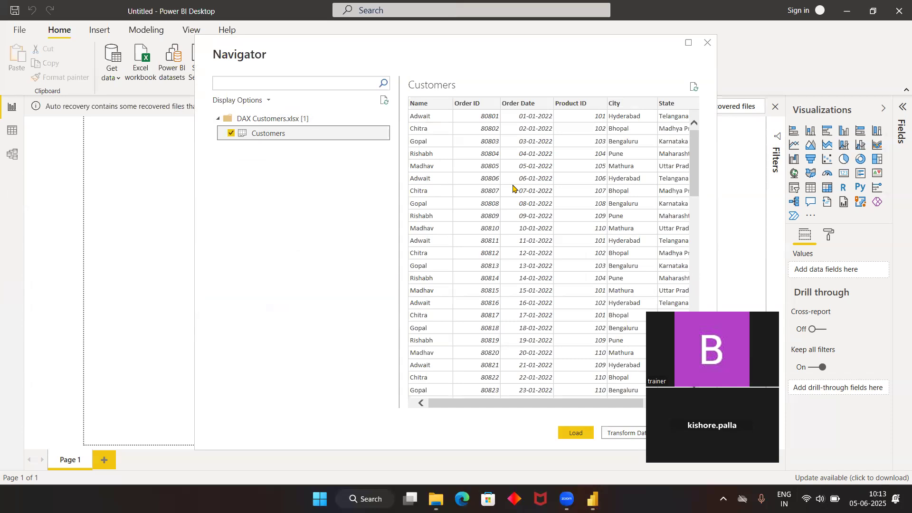
pyautogui.hscroll(2, 513, 188)
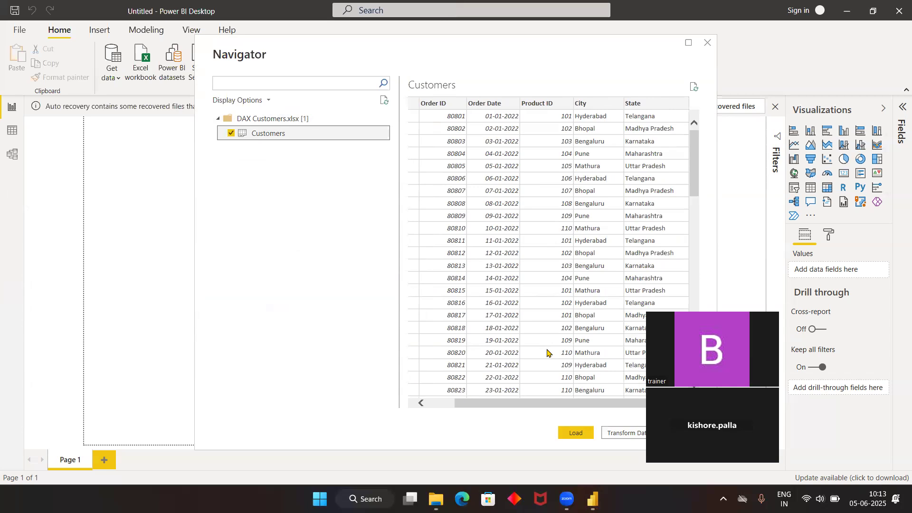
pyautogui.click(576, 433)
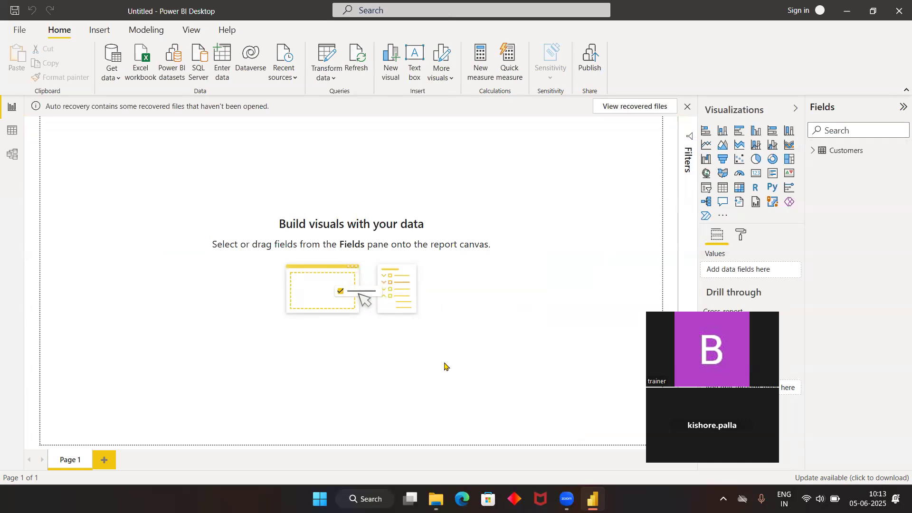
# Import the Orders table from the Excel workbook DAX Orders.xlsx in the Downloads folder and load it.
pyautogui.click(103, 84)
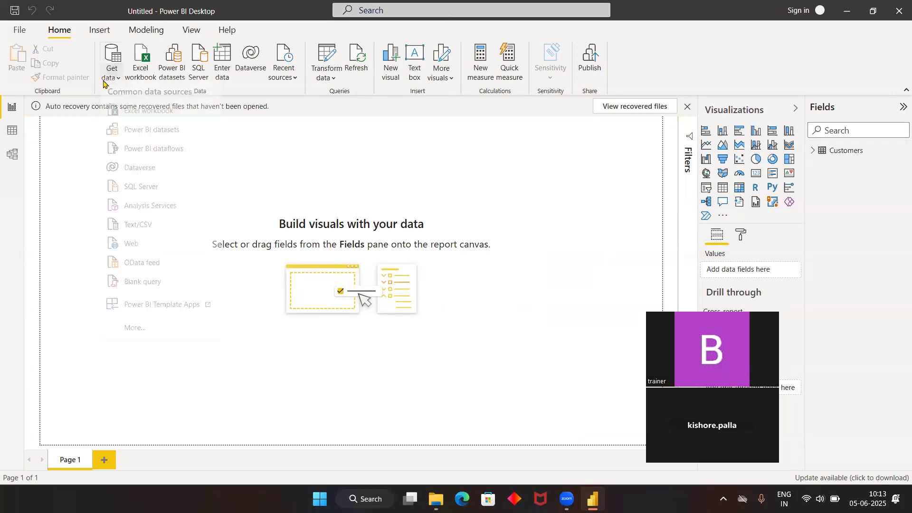
pyautogui.click(151, 118)
pyautogui.scroll(-4, 194, 170)
pyautogui.click(188, 107)
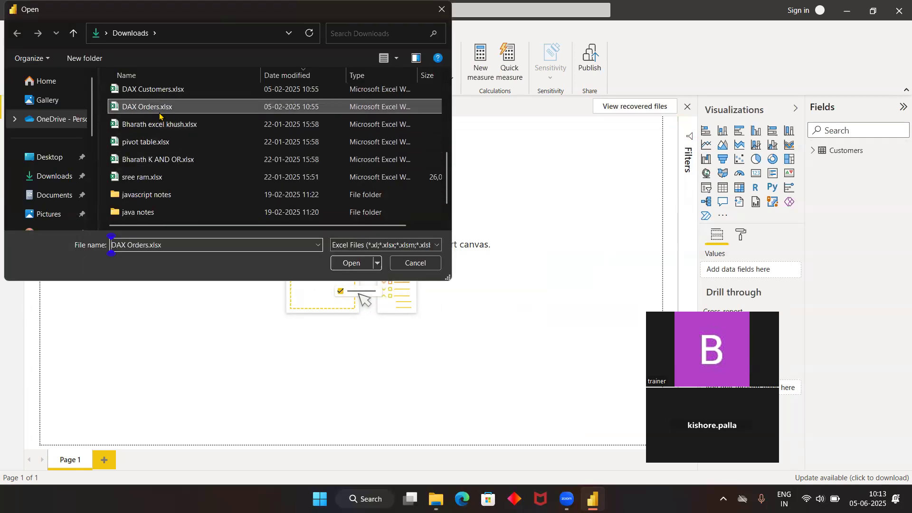
pyautogui.click(357, 261)
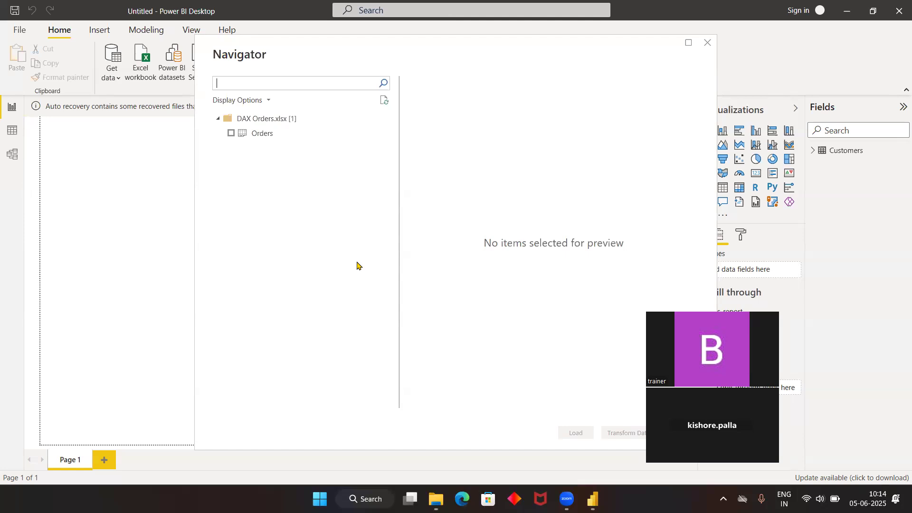
pyautogui.click(232, 133)
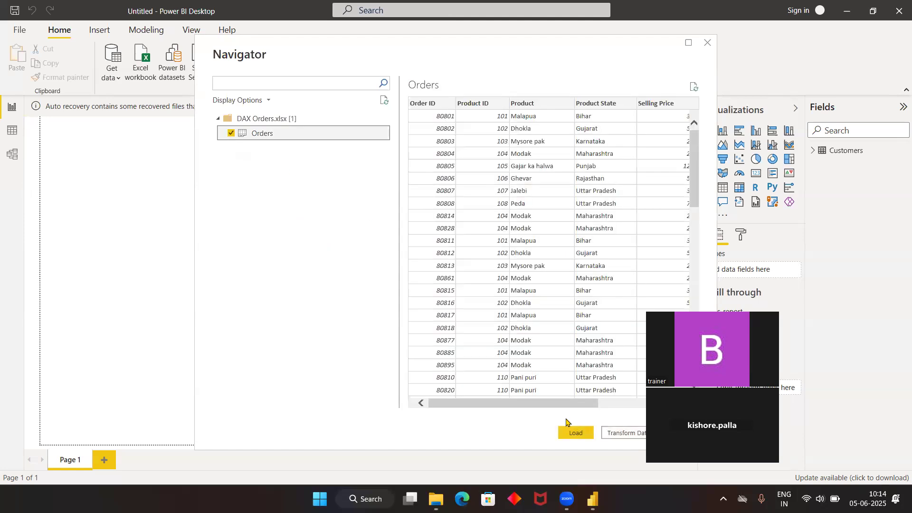
pyautogui.click(578, 433)
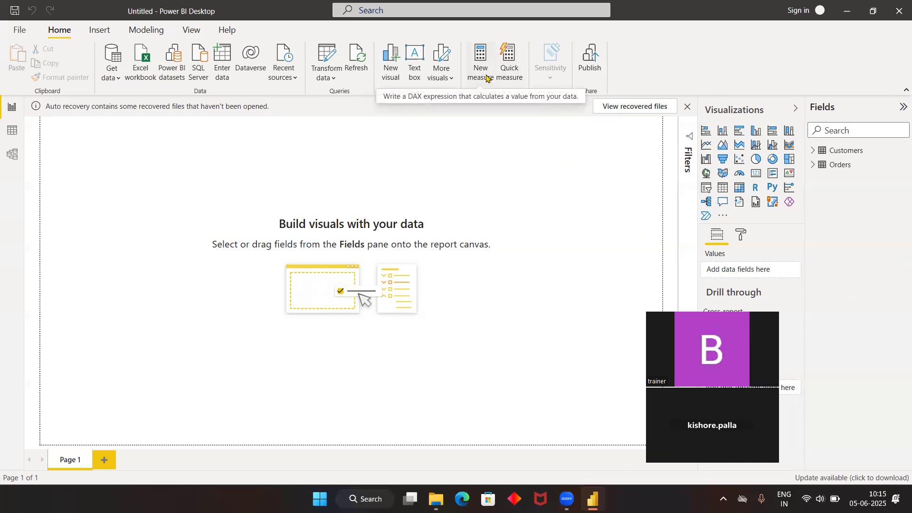
# Add a new measure to the Orders table named "count of orders", beginning its formula with the COUNT function.
pyautogui.click(823, 151)
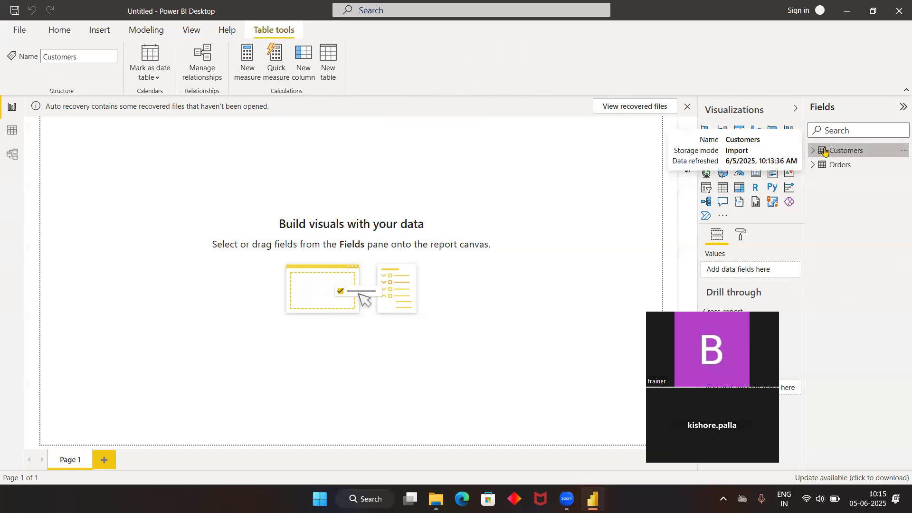
pyautogui.click(835, 165)
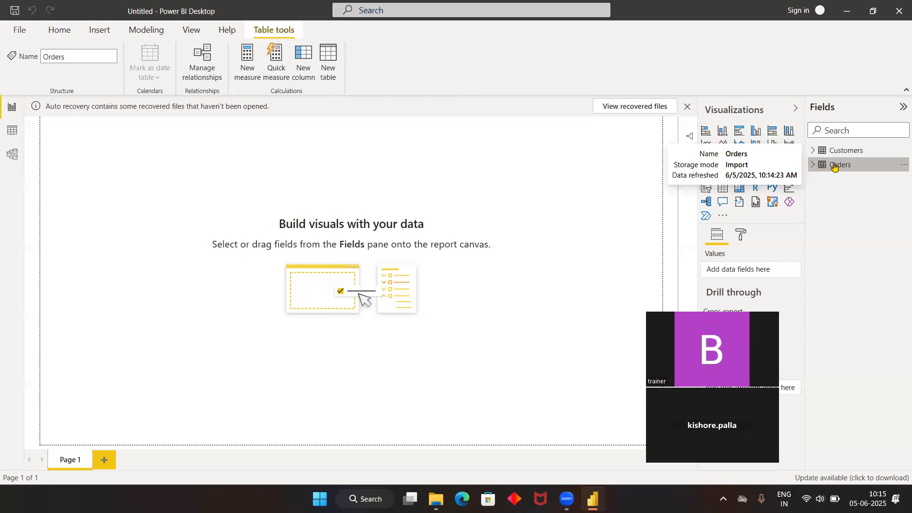
pyautogui.rightClick(835, 165)
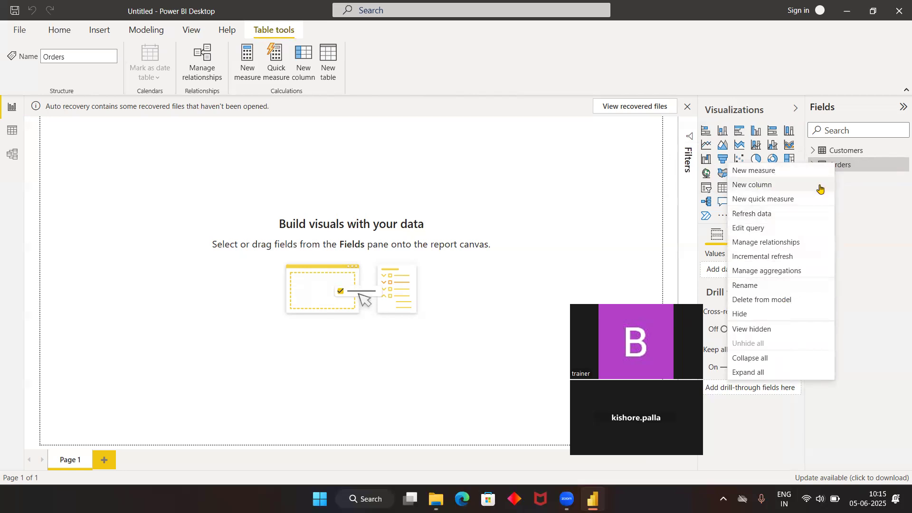
pyautogui.click(768, 174)
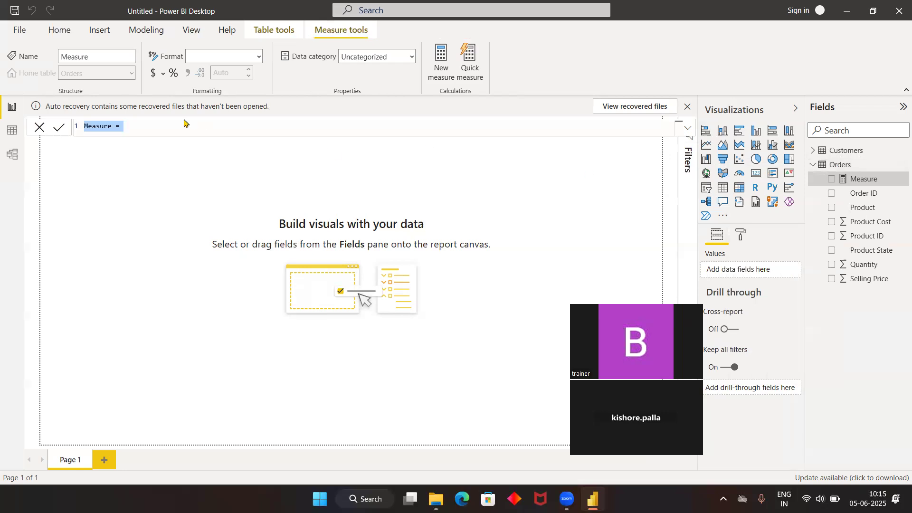
pyautogui.press('BackSpace')
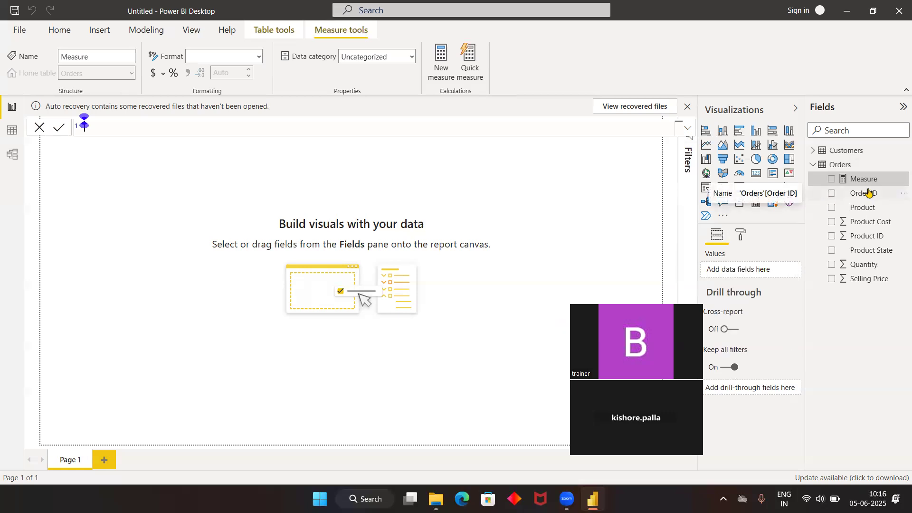
pyautogui.write('count of orders = count')
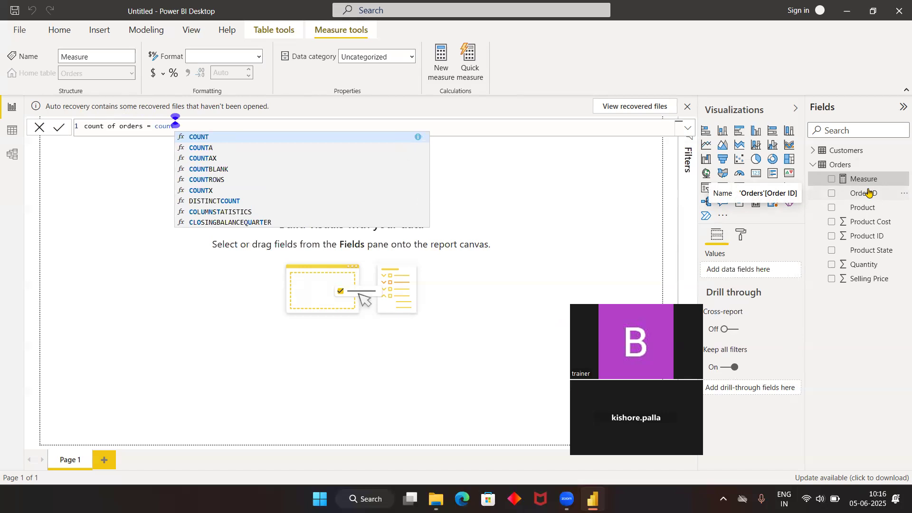
# Complete the COUNT formula with Orders[Order ID] as its argument and commit the measure.
pyautogui.write('(')
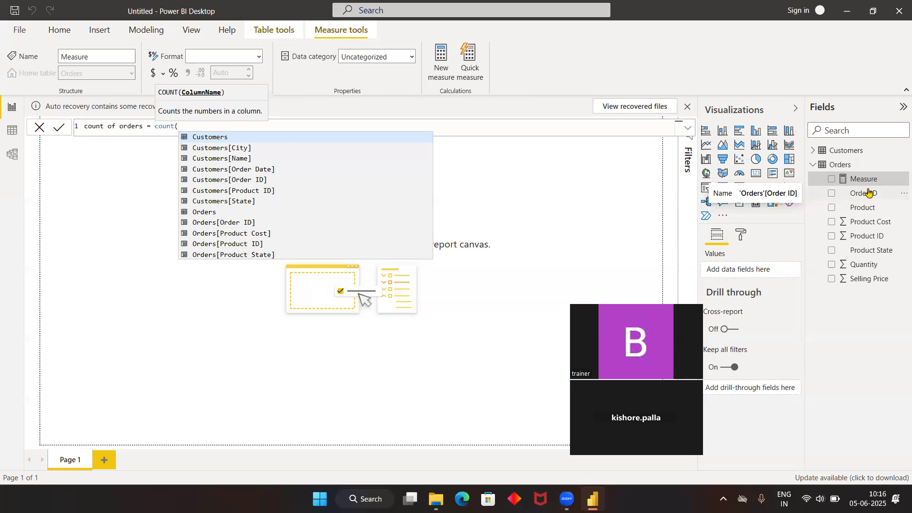
pyautogui.press('Down')
pyautogui.press('Down')
pyautogui.press('Down')
pyautogui.press('Down')
pyautogui.press('Down')
pyautogui.press('Down')
pyautogui.press('Down')
pyautogui.press('Down')
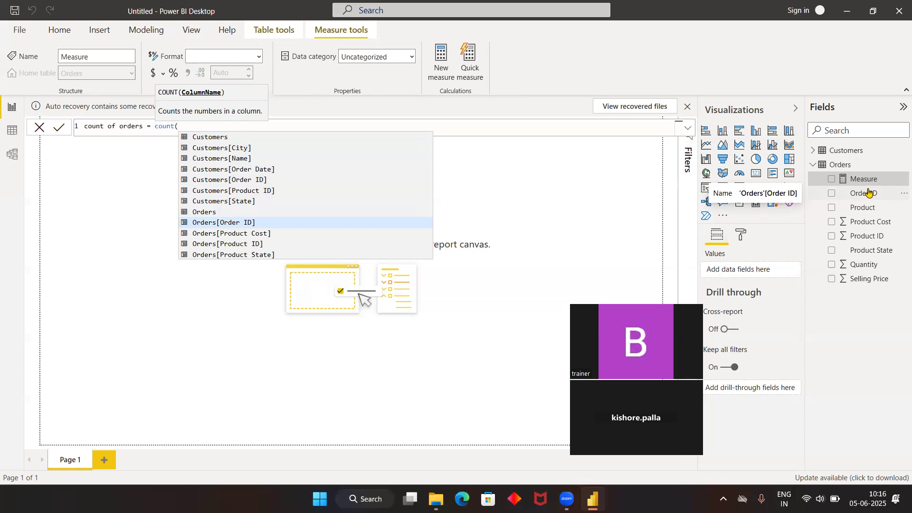
pyautogui.press('Tab')
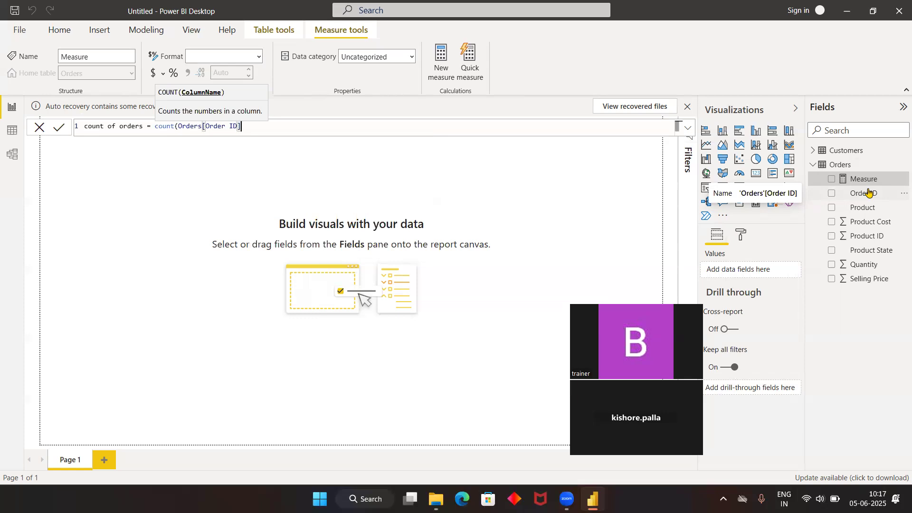
pyautogui.write(')')
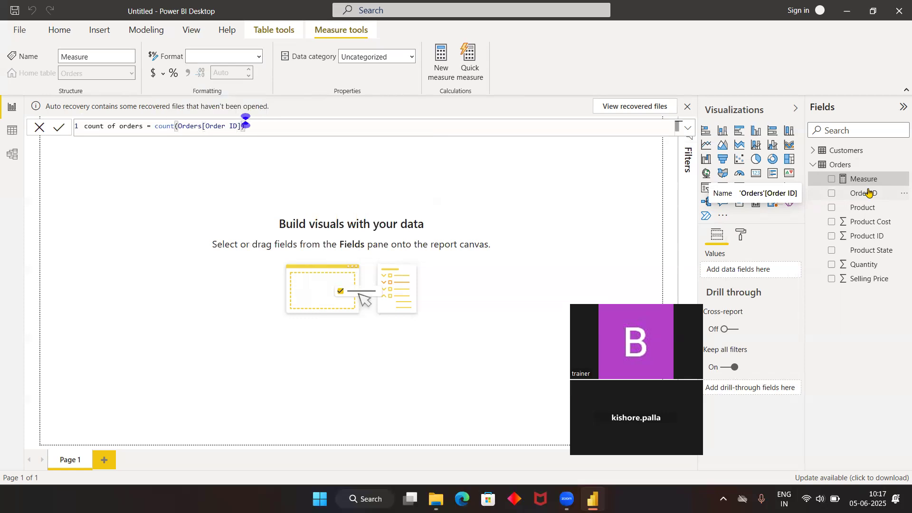
pyautogui.press('Return')
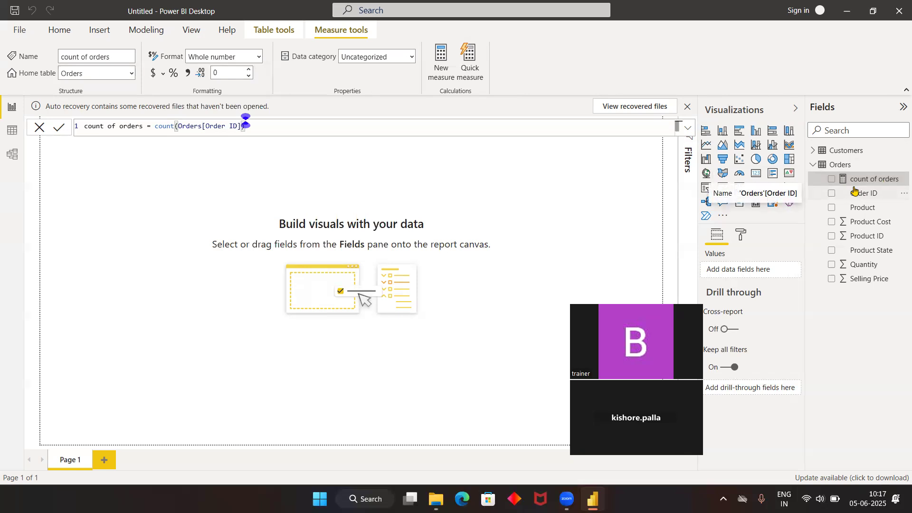
pyautogui.click(511, 266)
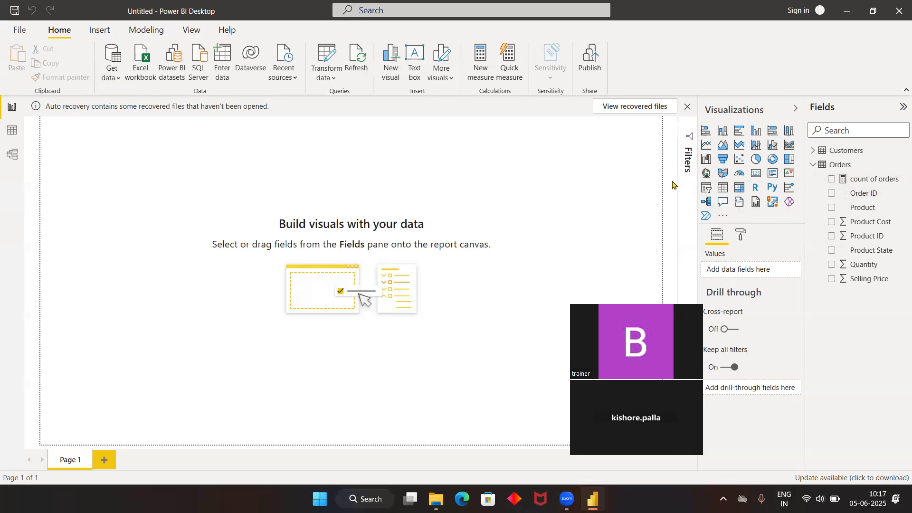
# Add a table visual to the report page with the count of orders measure and adjust its size.
pyautogui.click(724, 187)
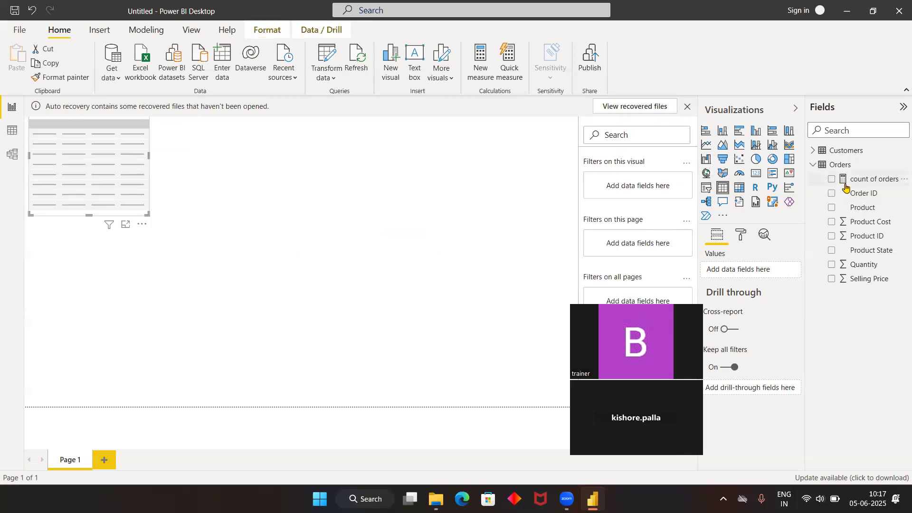
pyautogui.moveTo(843, 179); pyautogui.dragTo(151, 217)
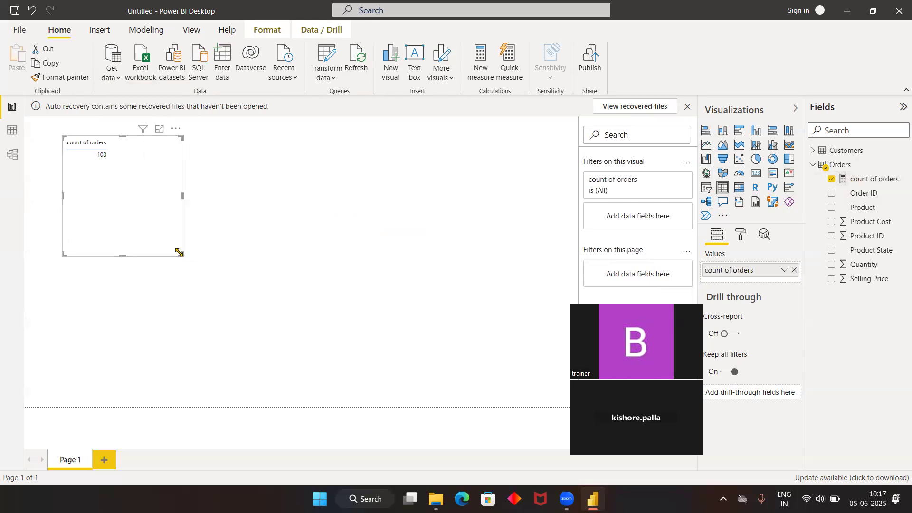
pyautogui.moveTo(179, 253); pyautogui.dragTo(228, 275)
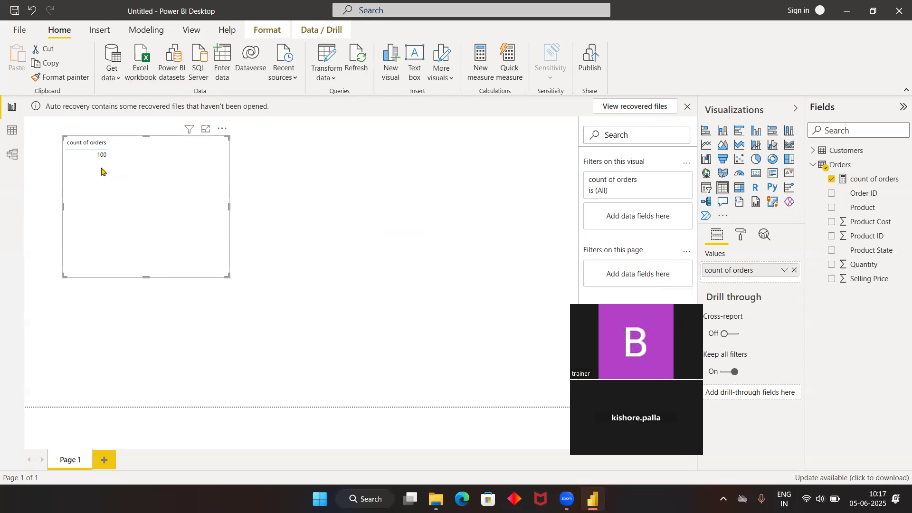
pyautogui.moveTo(228, 276); pyautogui.dragTo(172, 254)
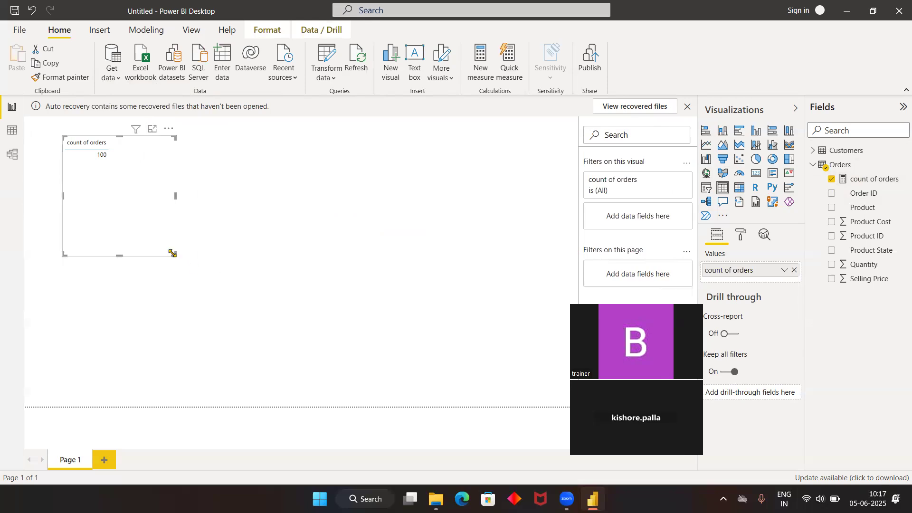
pyautogui.click(289, 255)
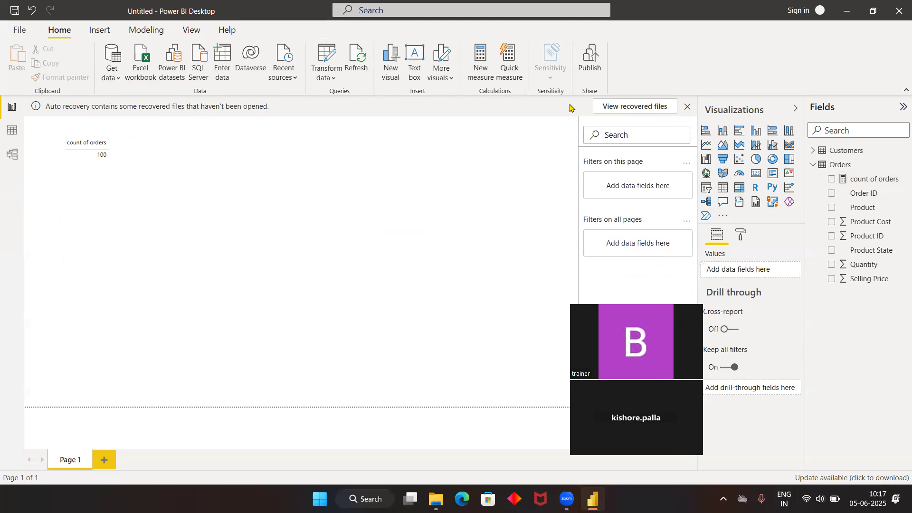
# Add a measure to the Orders table named "count of orders 2" with the formula COUNTROWS(Orders) and commit it.
pyautogui.click(838, 164)
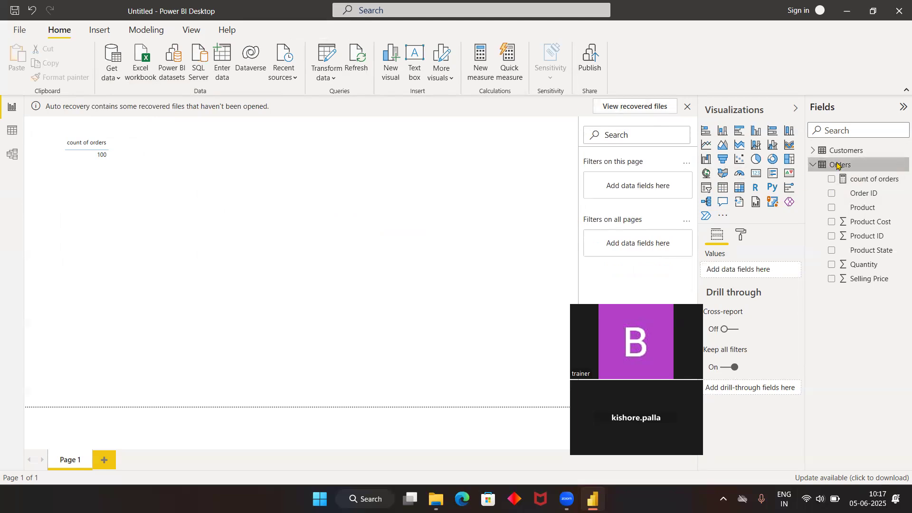
pyautogui.rightClick(838, 163)
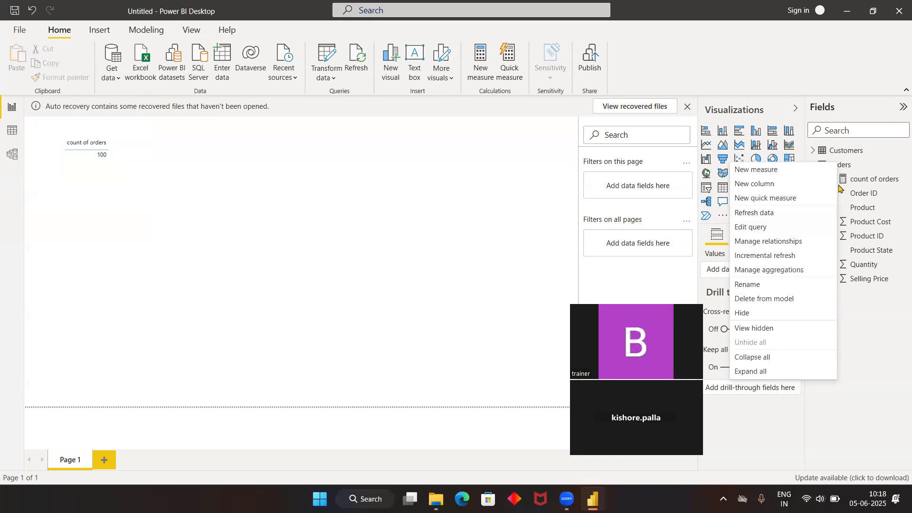
pyautogui.click(771, 171)
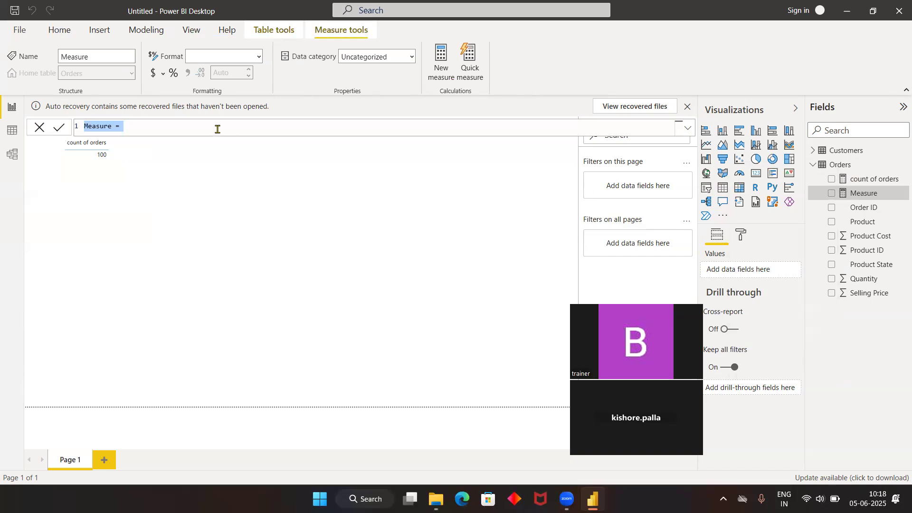
pyautogui.press('BackSpace')
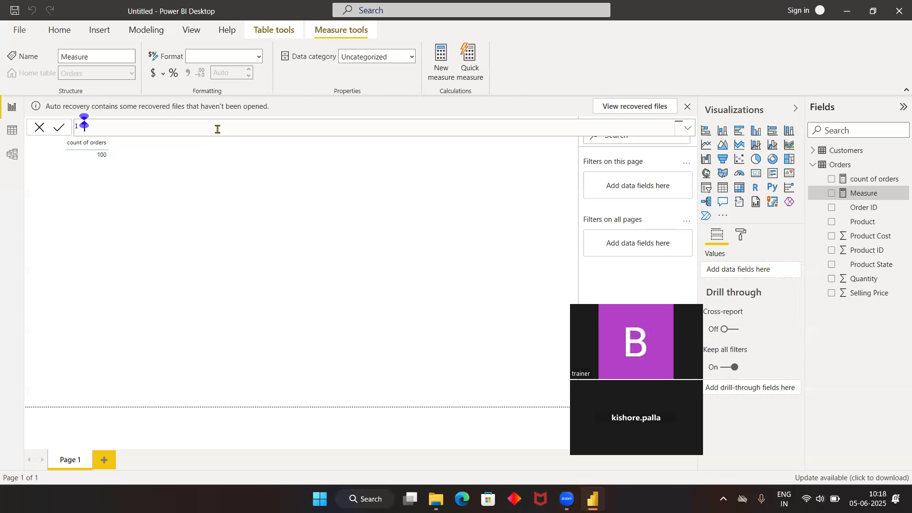
pyautogui.write('count of orders 2 =count')
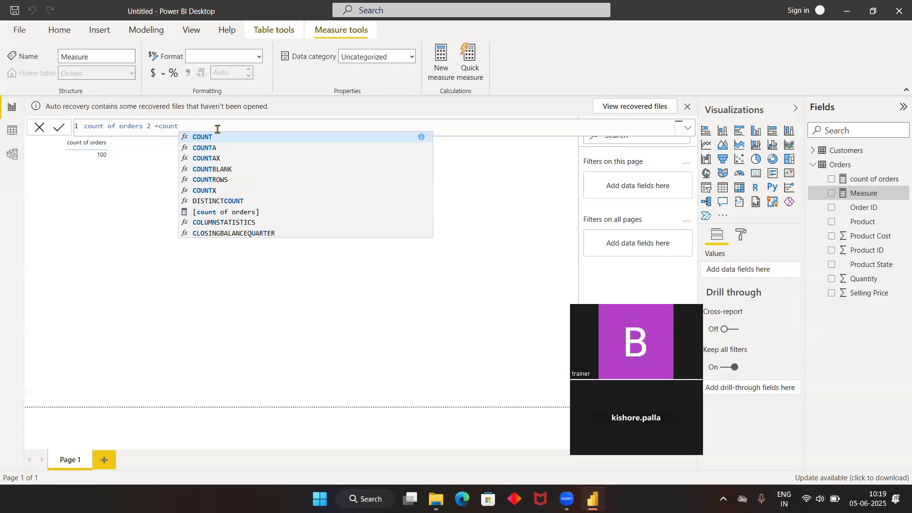
pyautogui.write('rows')
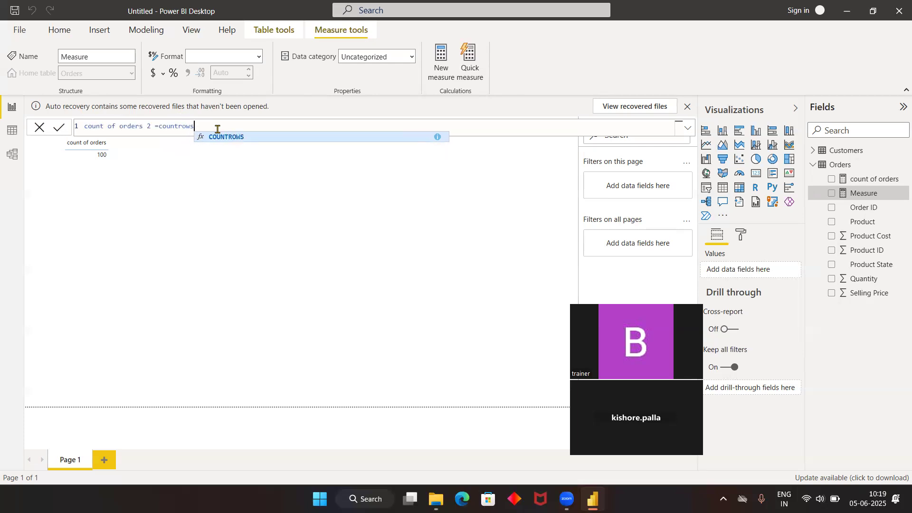
pyautogui.write('(')
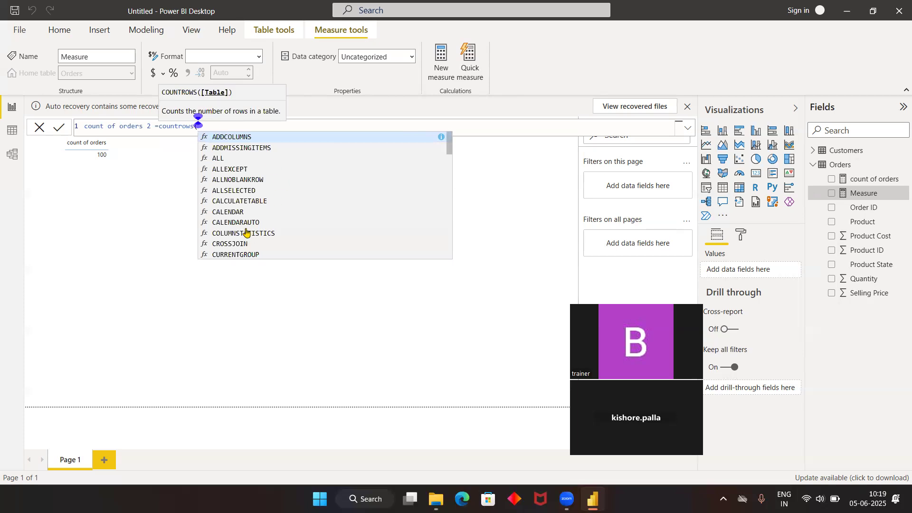
pyautogui.write('o')
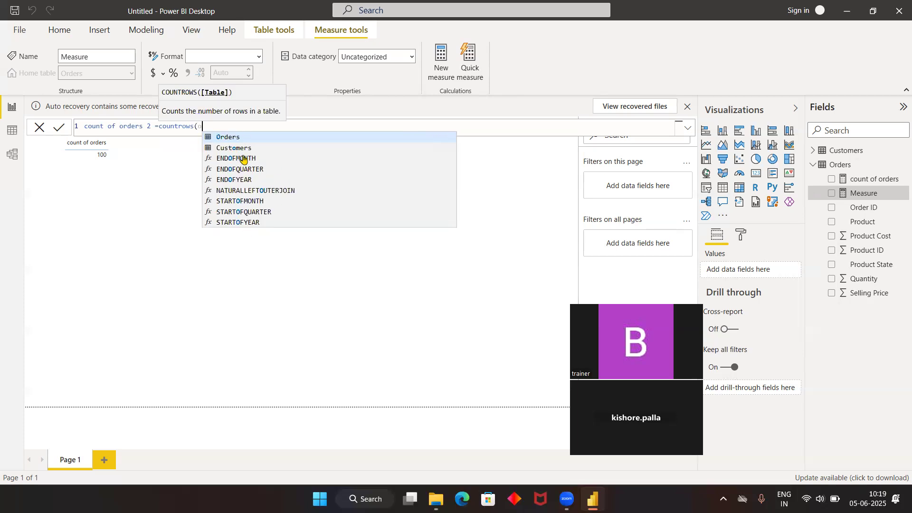
pyautogui.write('rders')
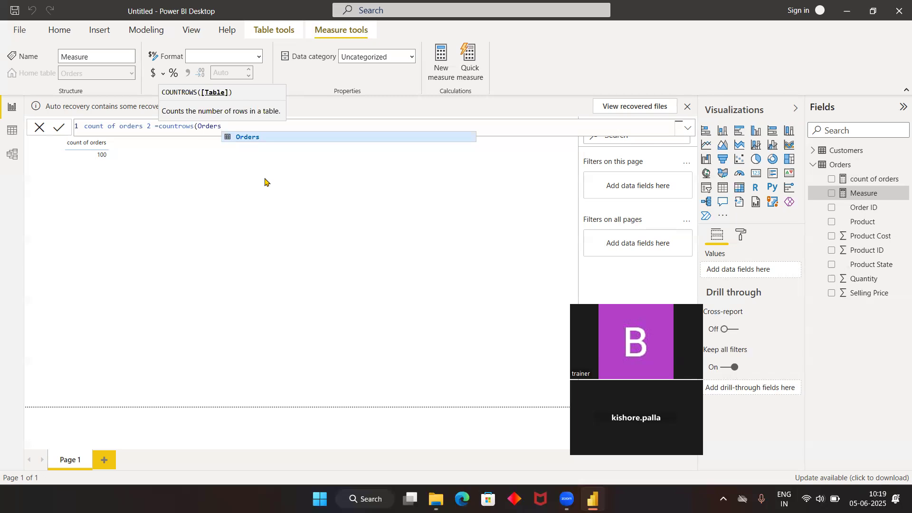
pyautogui.write(')')
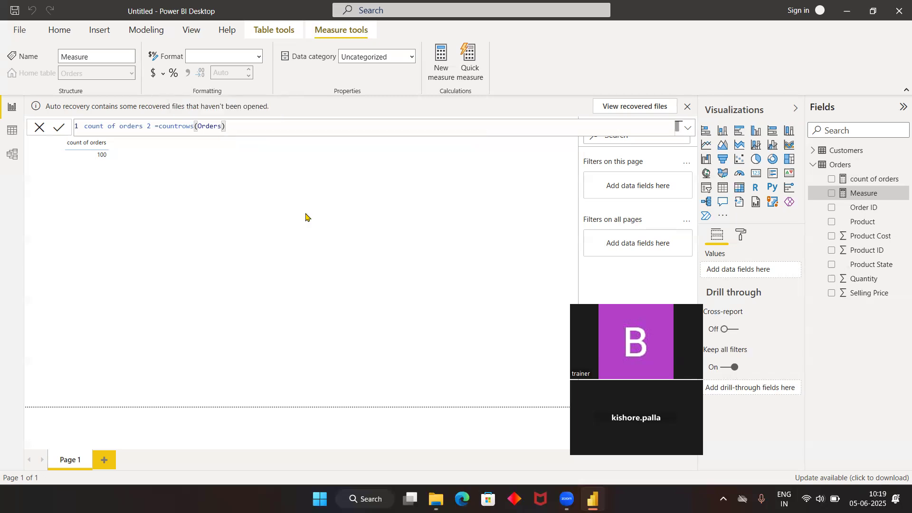
pyautogui.press('Return')
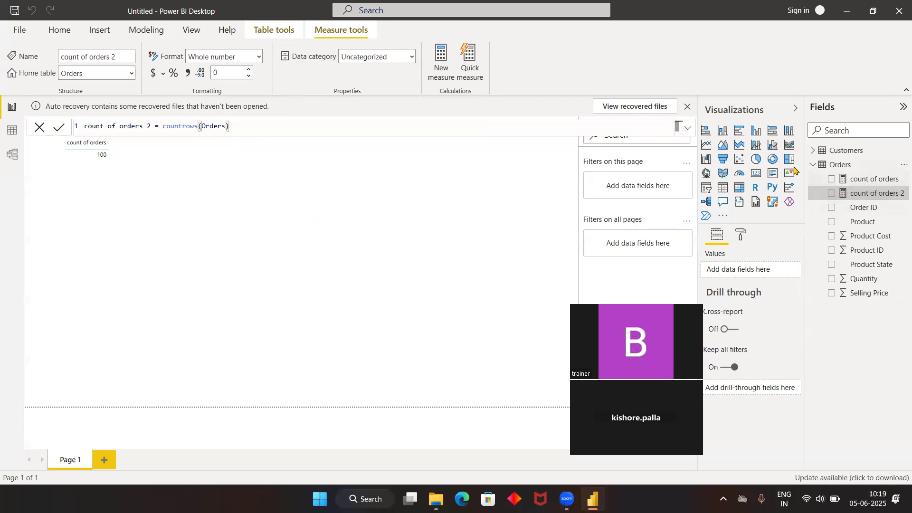
# Add a second table visual to the report page showing the count of orders 2 measure.
pyautogui.click(724, 188)
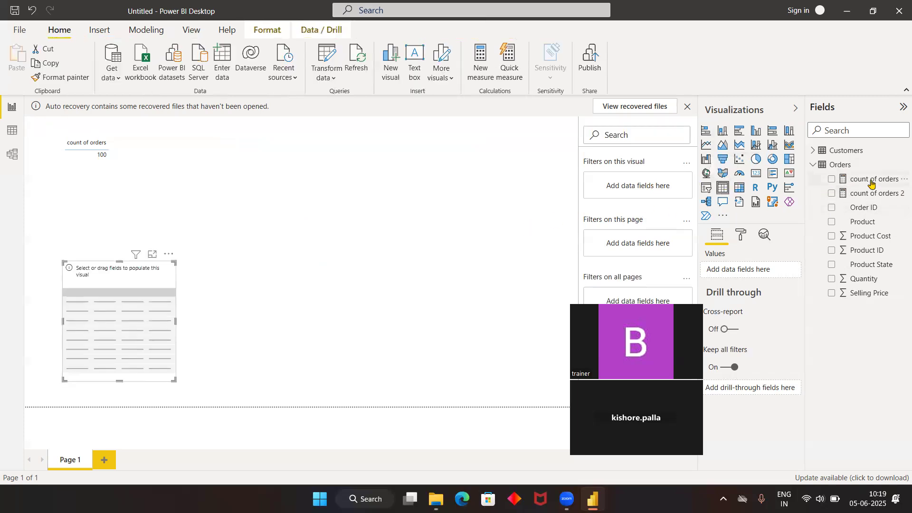
pyautogui.moveTo(876, 196); pyautogui.dragTo(147, 339)
pyautogui.moveTo(858, 192); pyautogui.dragTo(135, 295)
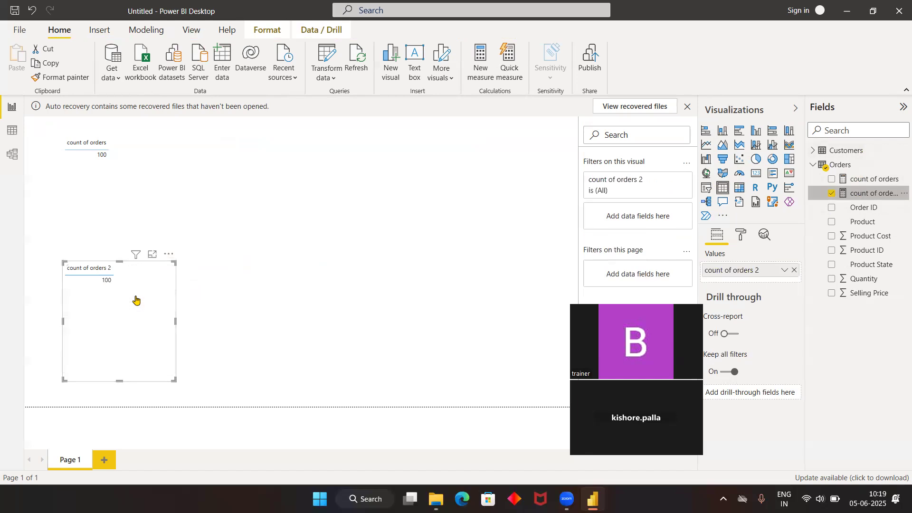
pyautogui.click(230, 356)
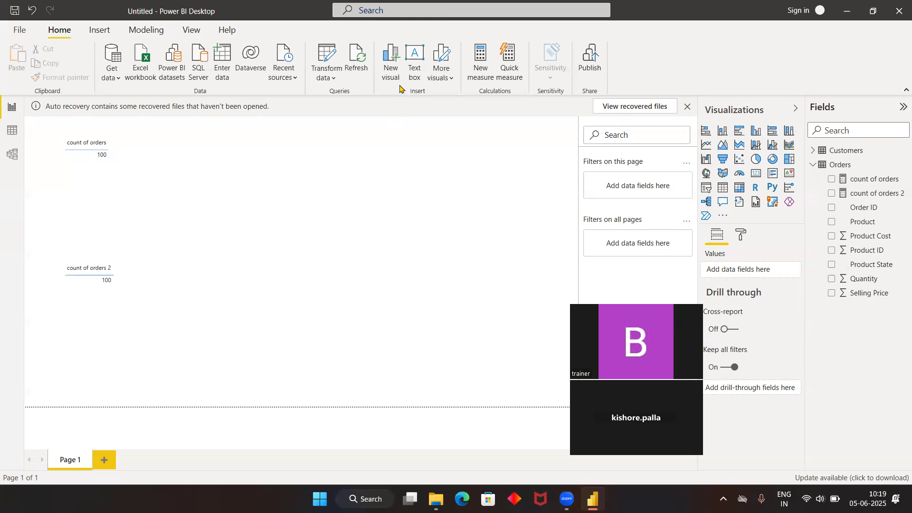
# Create a new measure and replace its default name with "unique count of orders", ready for its formula.
pyautogui.click(478, 71)
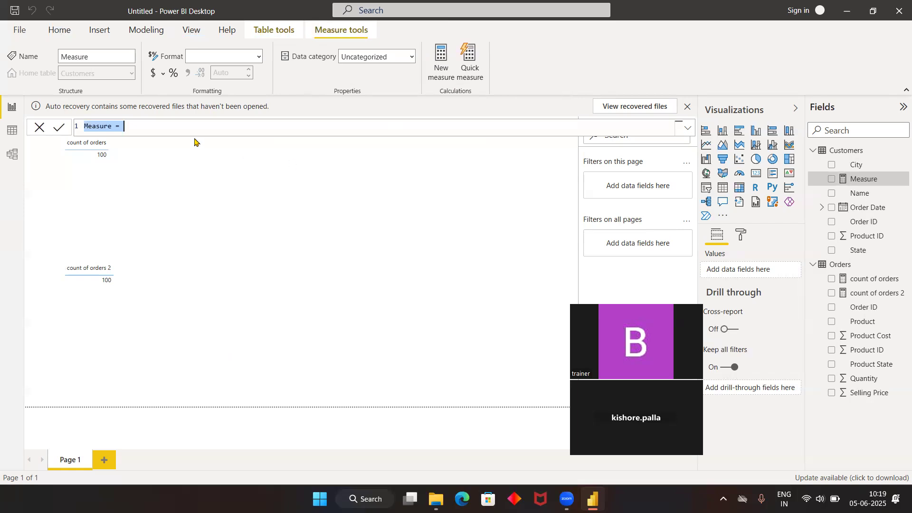
pyautogui.press('BackSpace')
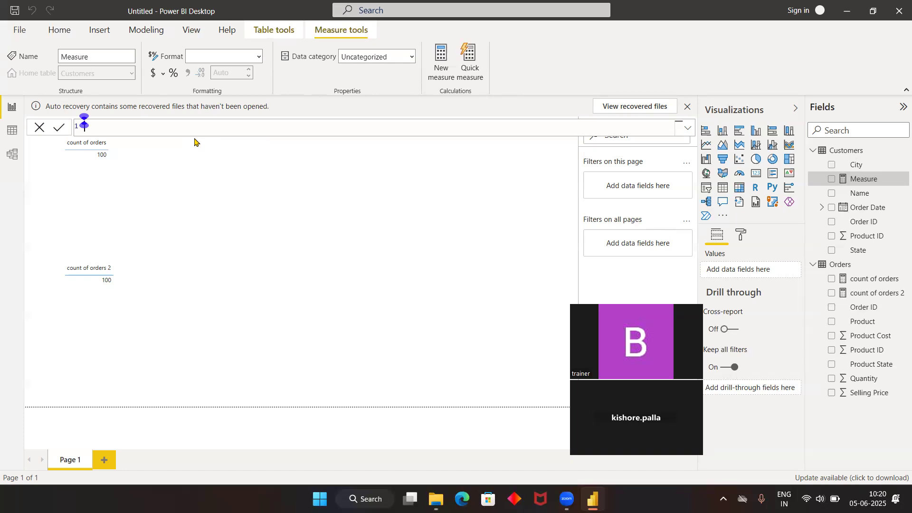
pyautogui.write('un')
pyautogui.write('s')
pyautogui.write('que')
pyautogui.write(' coun')
pyautogui.write('t of ord')
pyautogui.write('ers =')
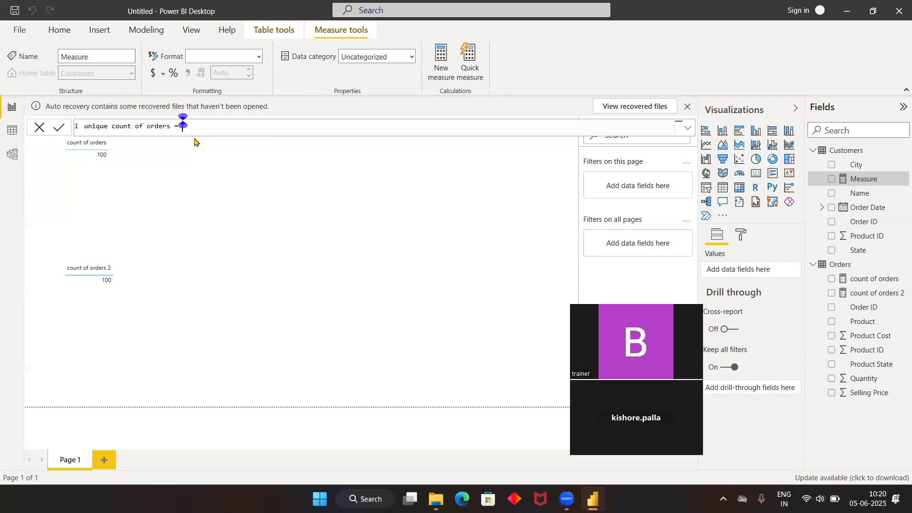
# Enter DISTINCTCOUNT(Orders[Order ID]) as the formula of the unique count of orders measure and commit it.
pyautogui.write('dis')
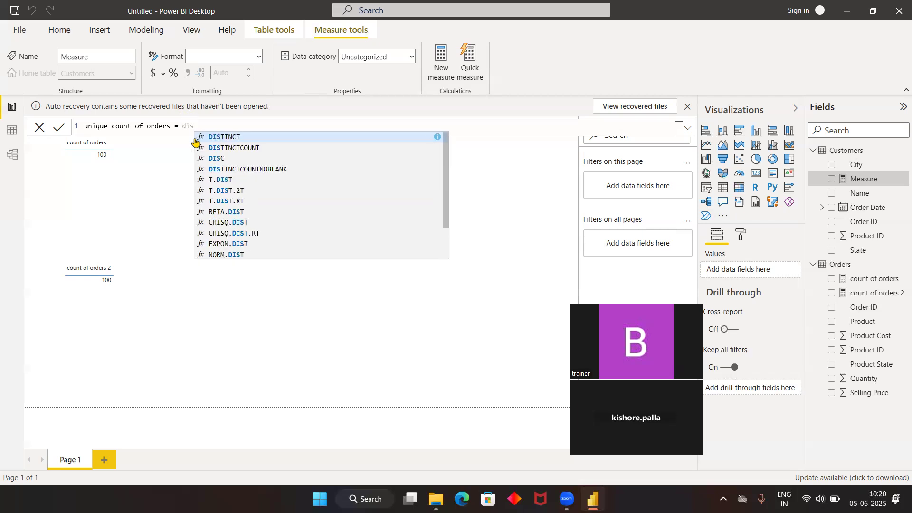
pyautogui.write('tinc')
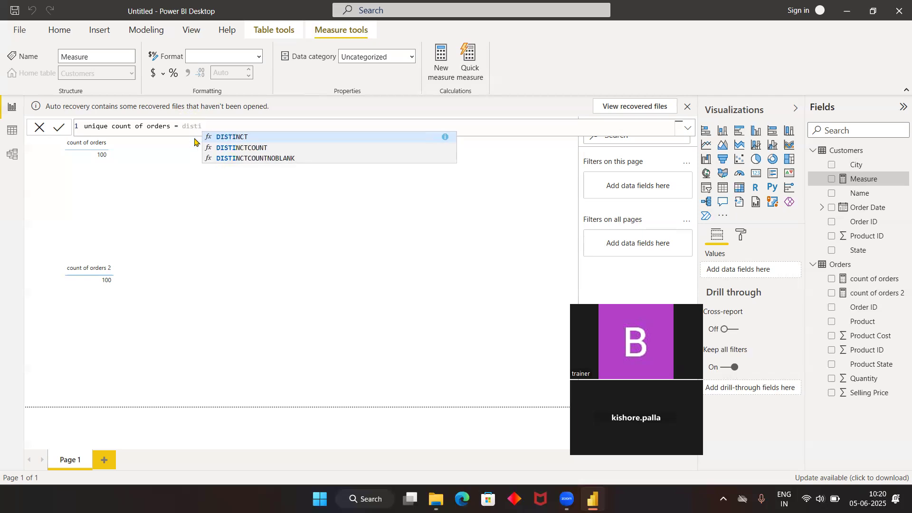
pyautogui.click(271, 148)
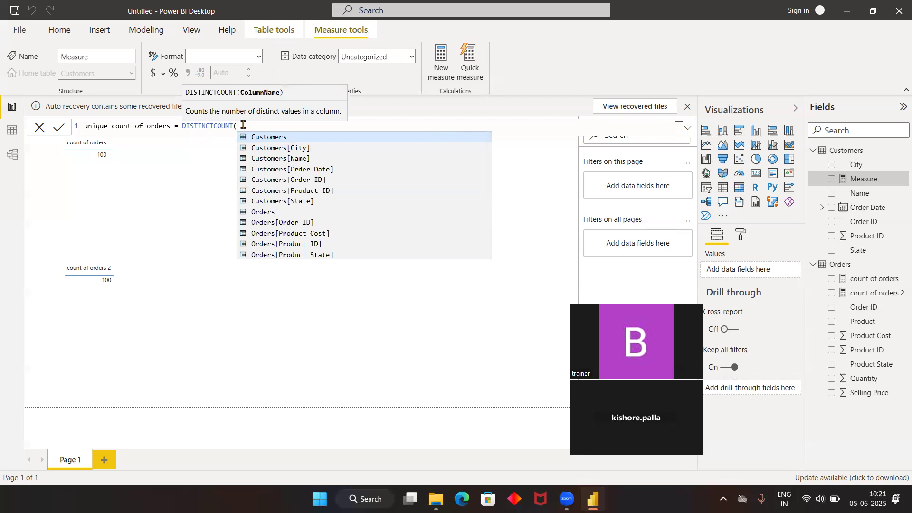
pyautogui.write('ord')
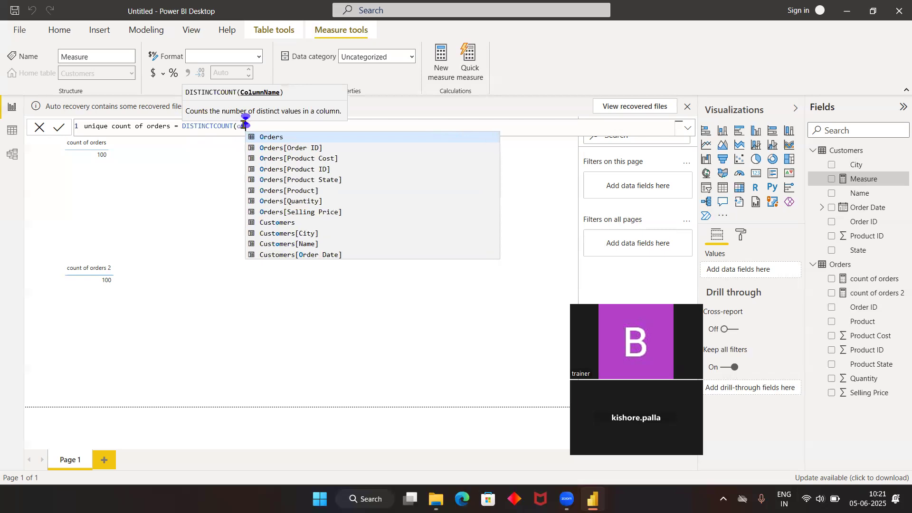
pyautogui.press('Down')
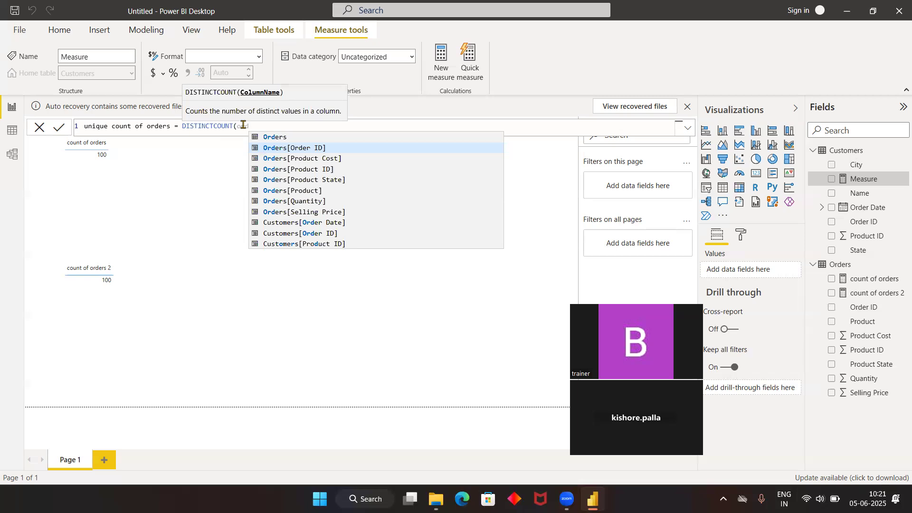
pyautogui.press('Tab')
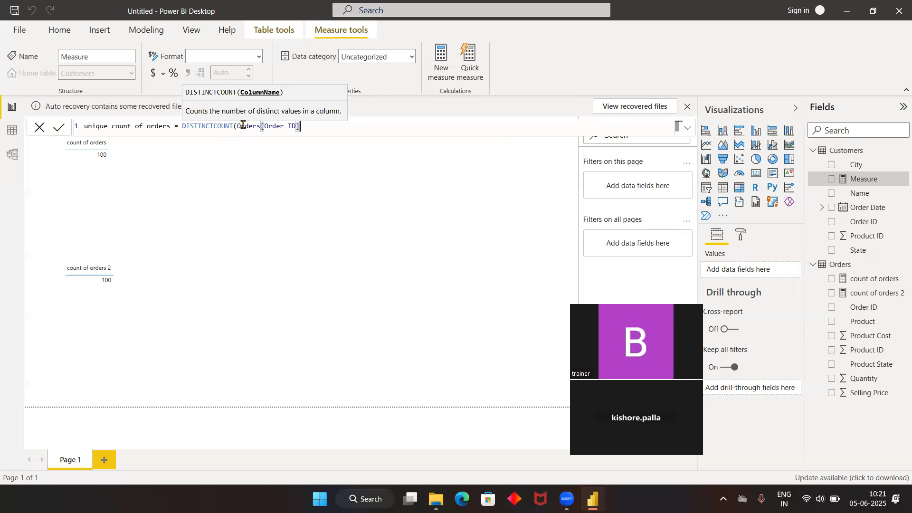
pyautogui.write(')')
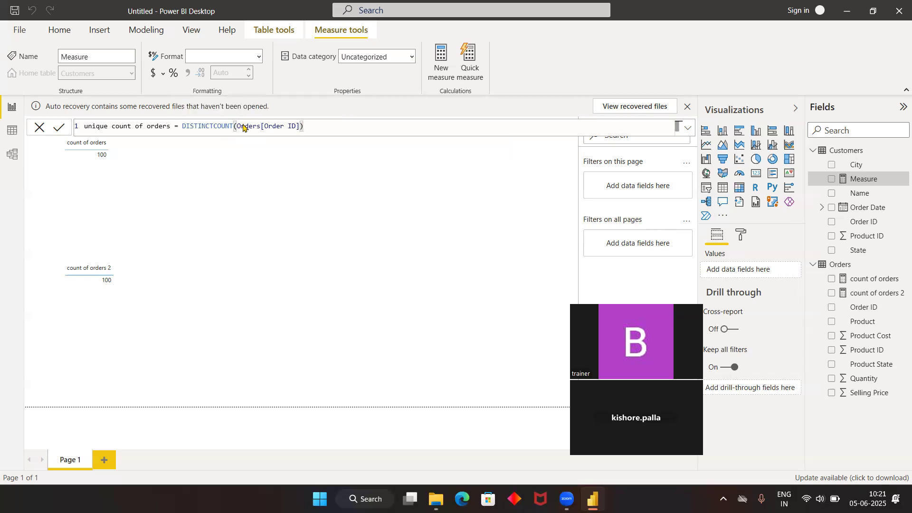
pyautogui.press('Return')
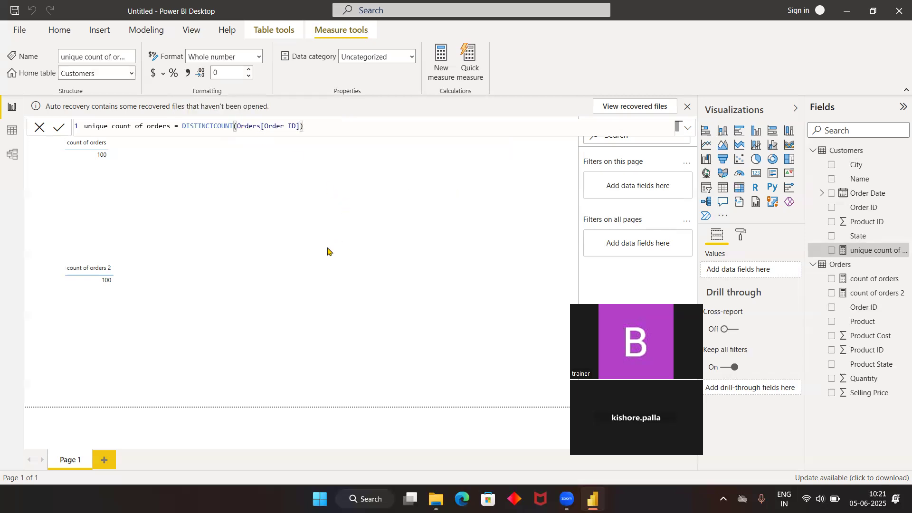
# Add a table visual to the empty report area showing the unique count of orders measure.
pyautogui.click(405, 294)
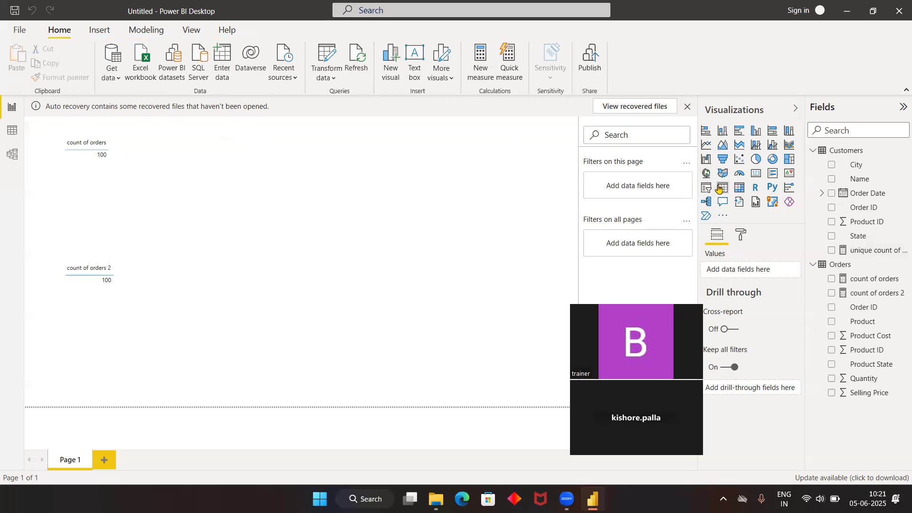
pyautogui.click(719, 188)
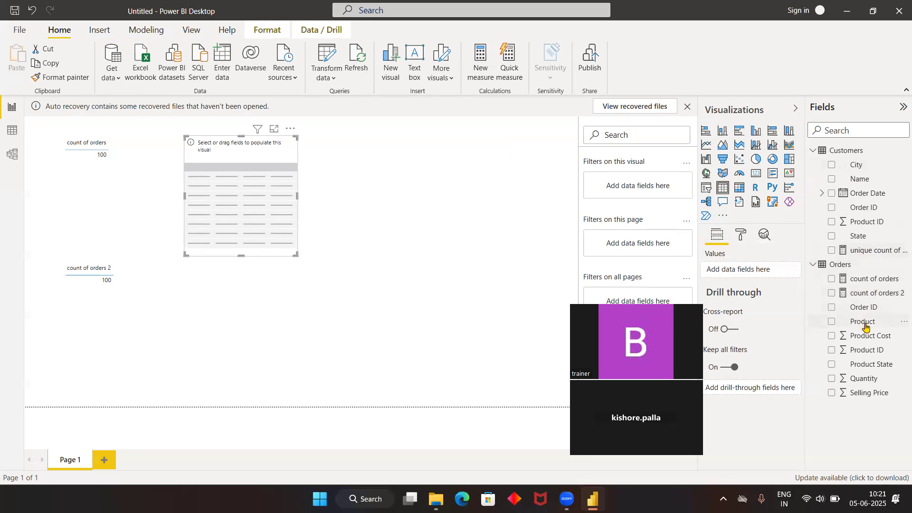
pyautogui.moveTo(888, 250); pyautogui.dragTo(265, 187)
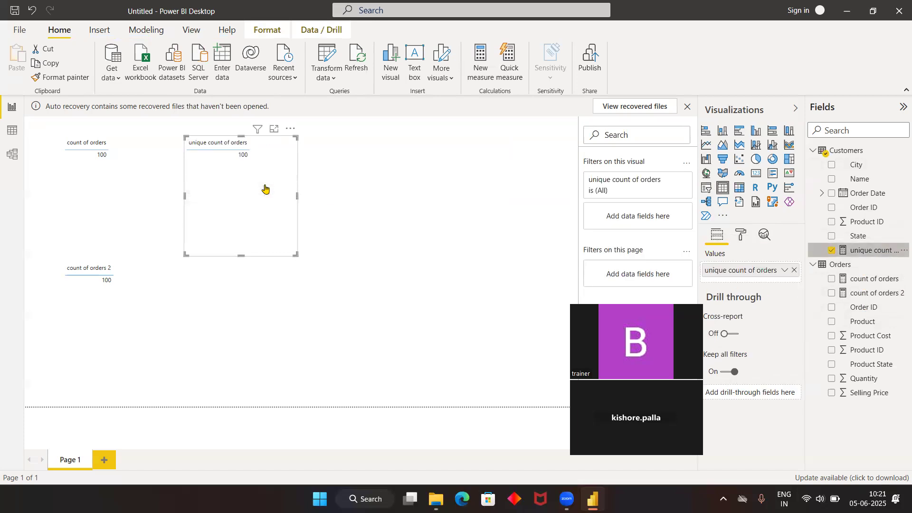
pyautogui.click(357, 247)
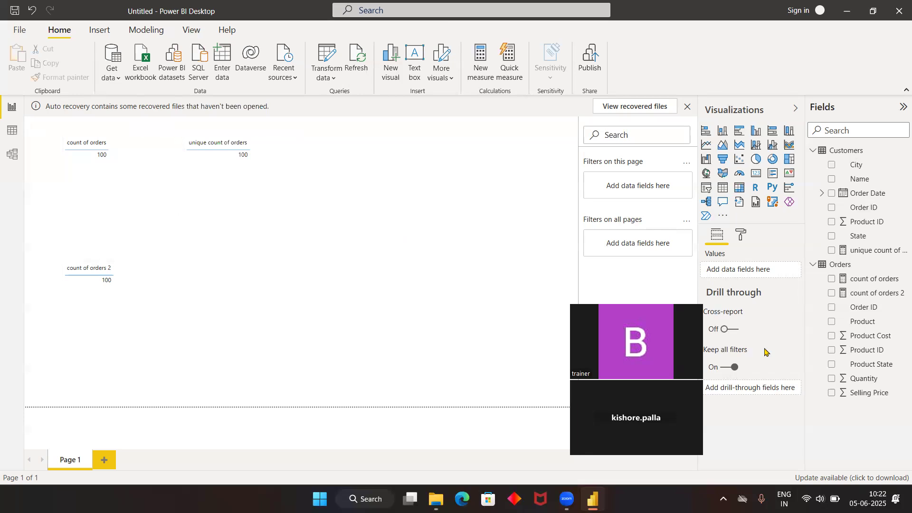
# Create a new measure in the Orders table named "sum of orders" and start its formula with the SUM function.
pyautogui.rightClick(834, 269)
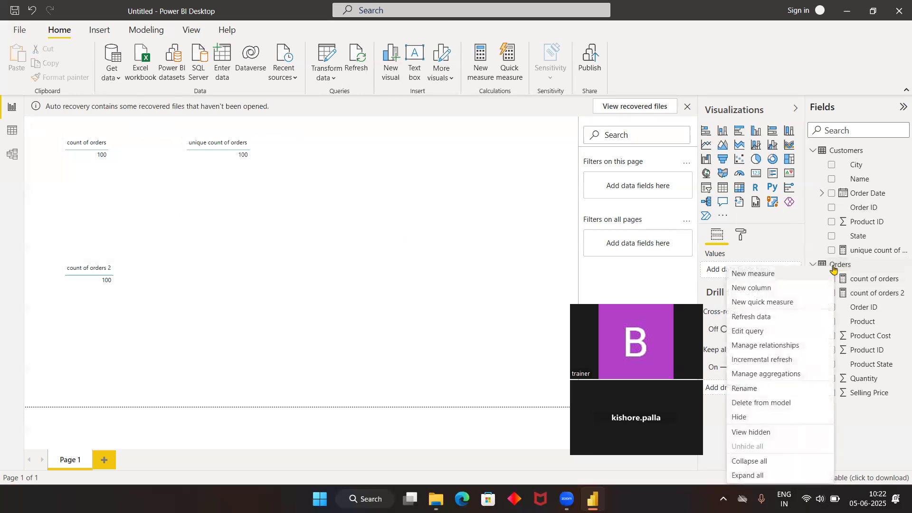
pyautogui.click(806, 274)
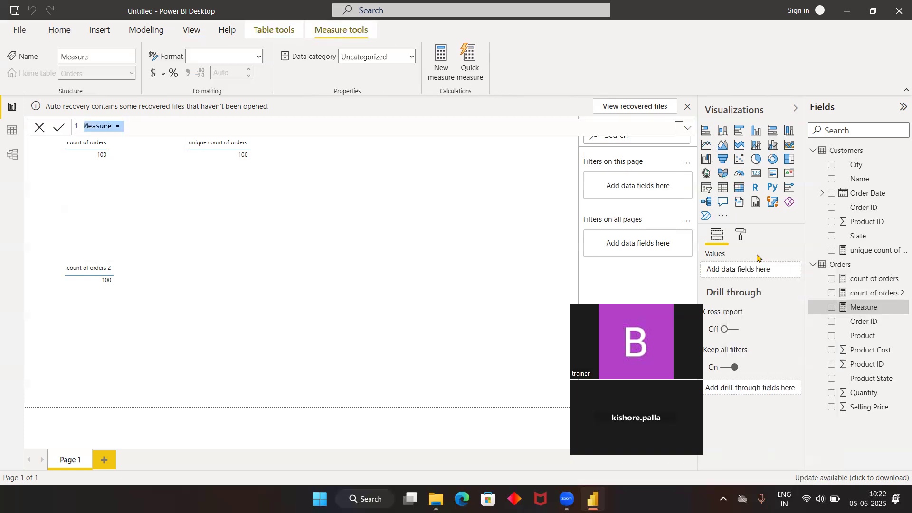
pyautogui.press('BackSpace')
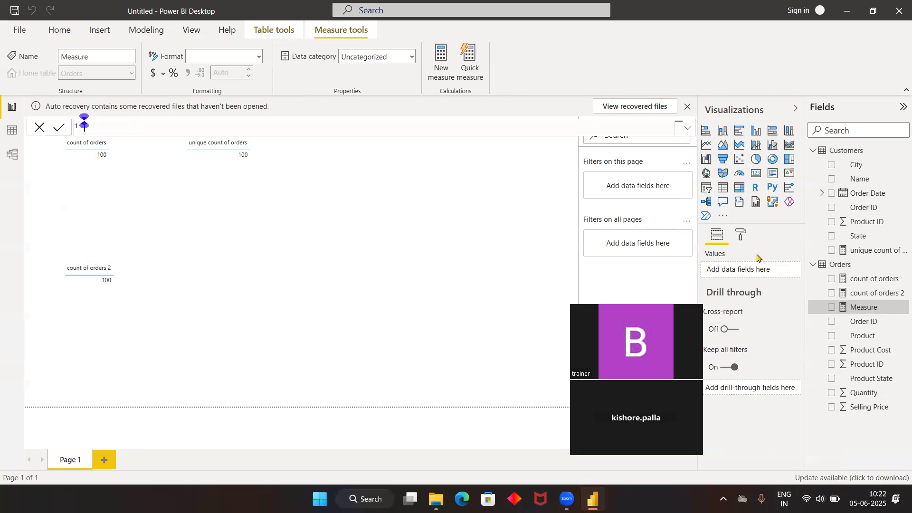
pyautogui.write('sum')
pyautogui.press('BackSpace')
pyautogui.write('m of ordes')
pyautogui.press('BackSpace')
pyautogui.write('rs = sum')
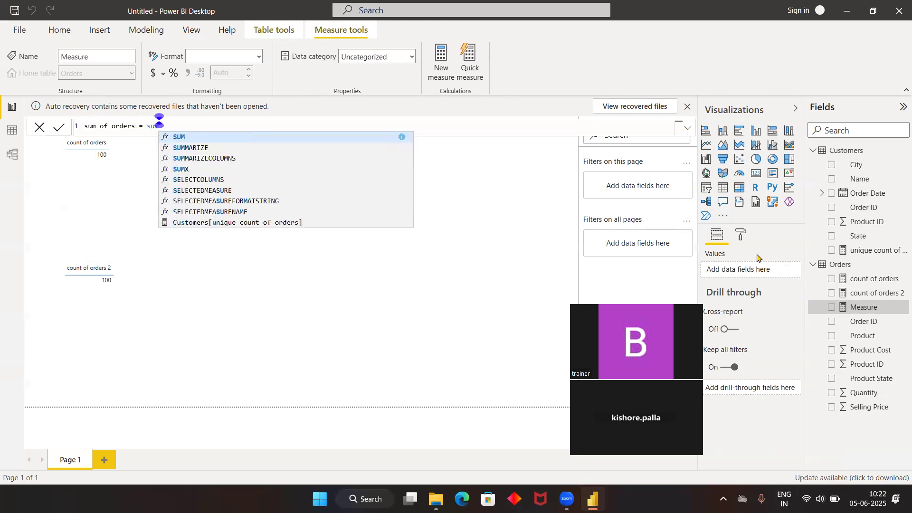
# Complete the SUM function of the sum of orders measure with the Orders[Quantity] column.
pyautogui.write('(orde')
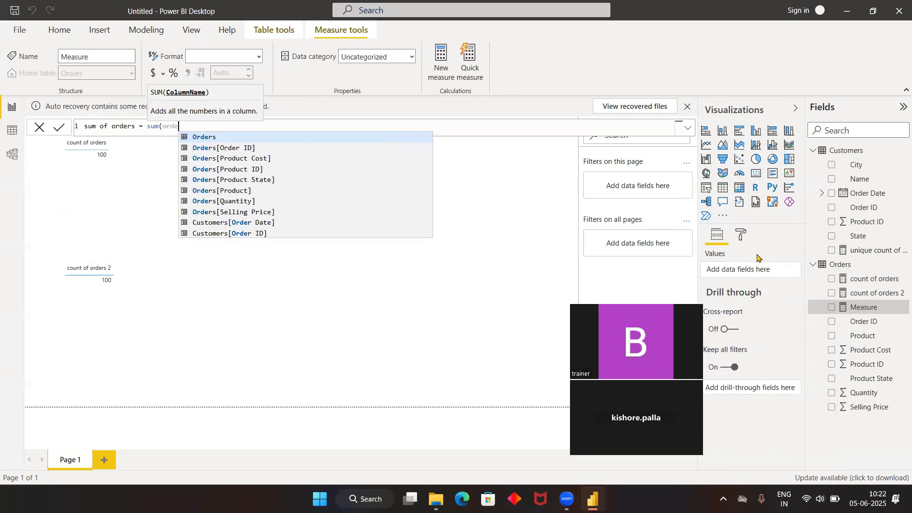
pyautogui.press('Down')
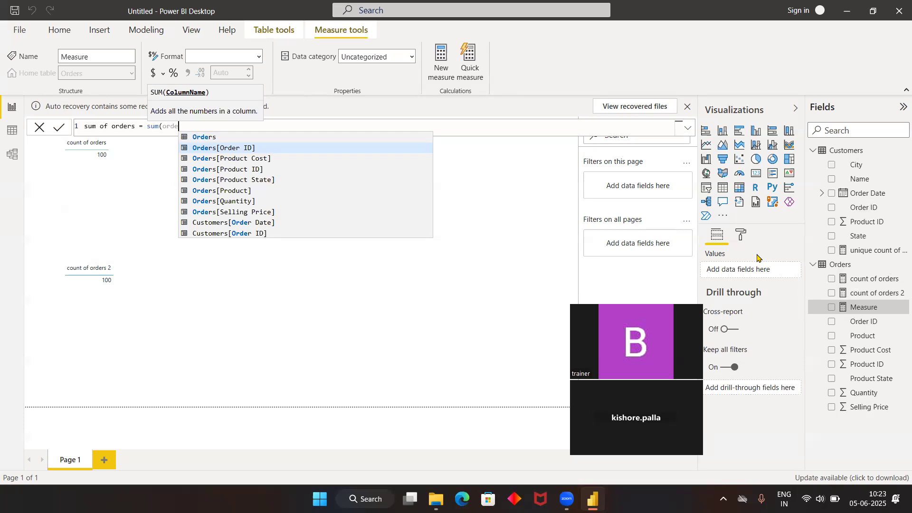
pyautogui.press('Down')
pyautogui.press('Down')
pyautogui.press('Down')
pyautogui.press('Down')
pyautogui.press('Down')
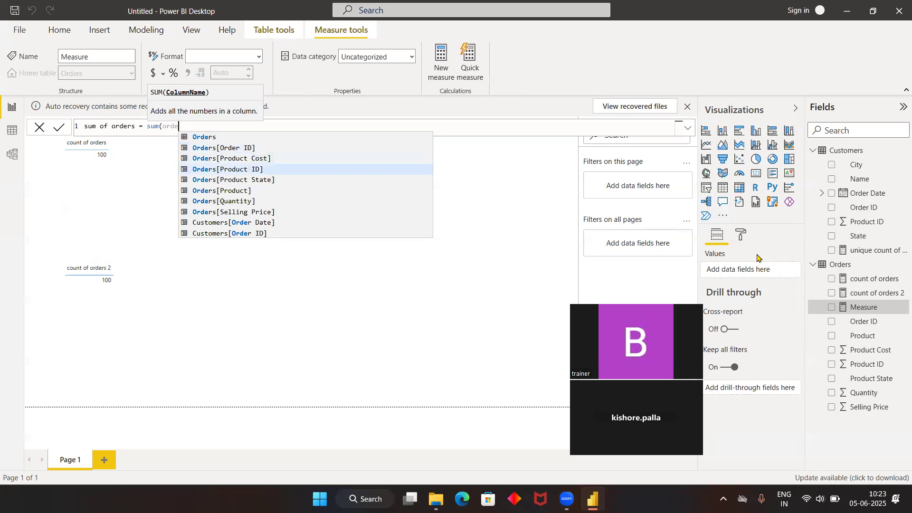
pyautogui.press('Tab')
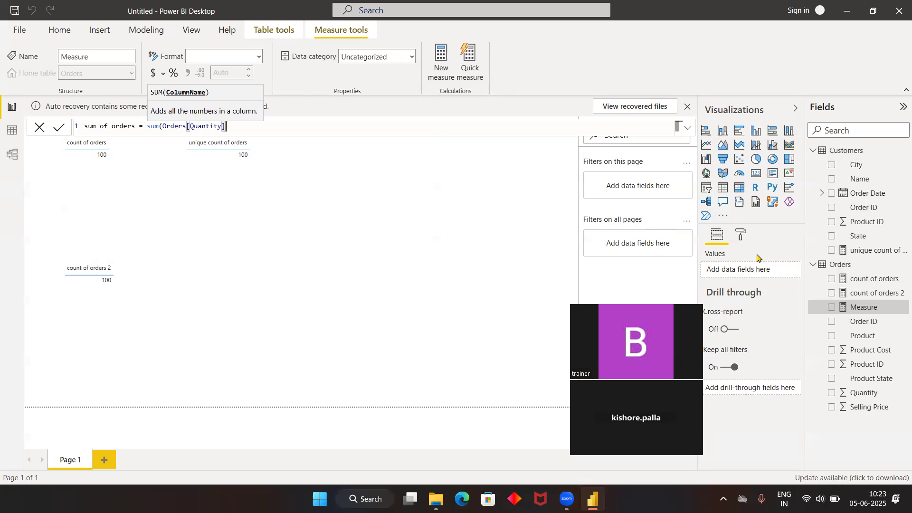
pyautogui.write(')')
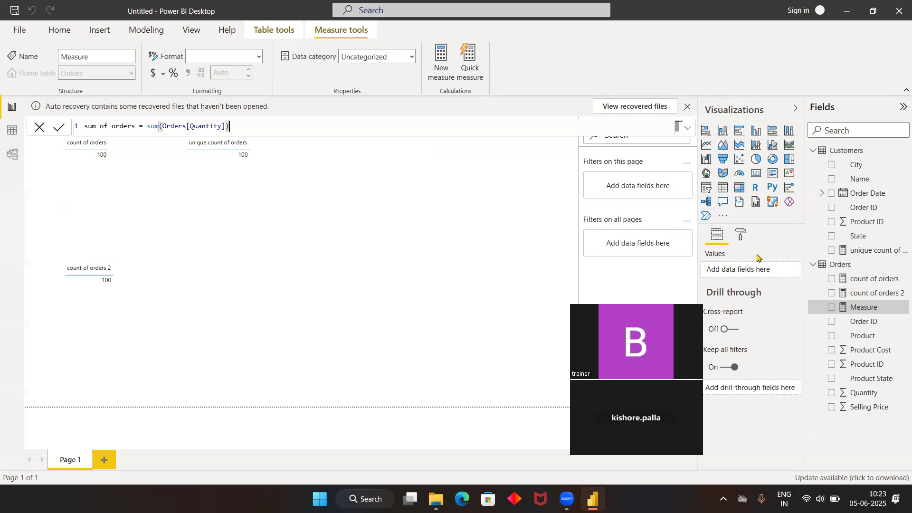
# Add the comment "//total of quantity" on a second line of the formula and commit the sum of orders measure.
pyautogui.hotkey('shift', 'Return')
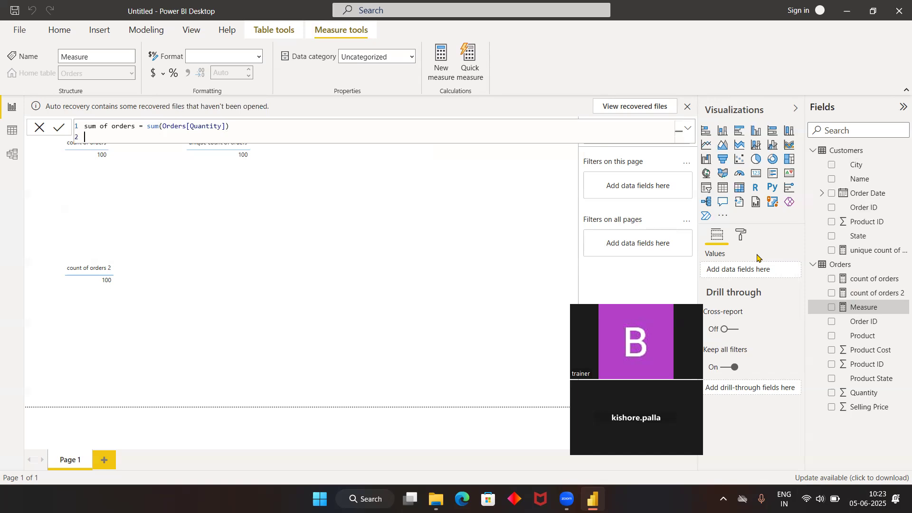
pyautogui.write('//total of quantity')
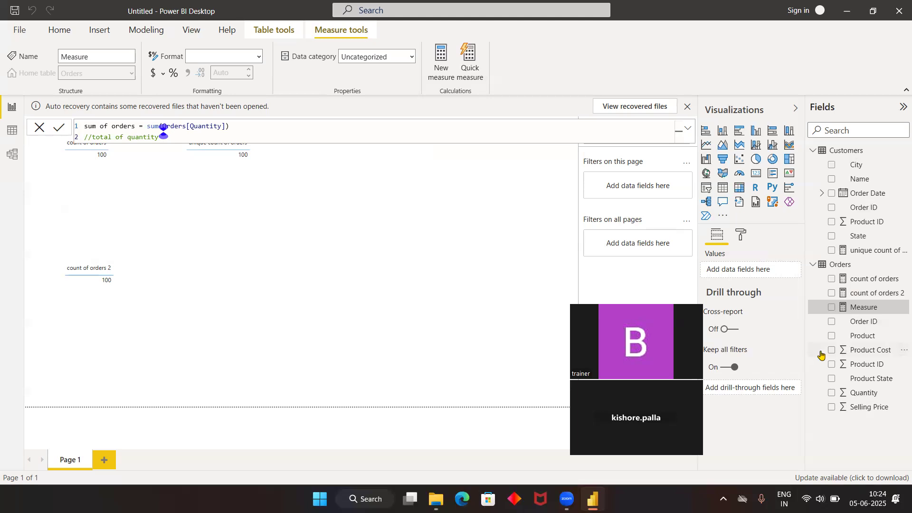
pyautogui.press('Return')
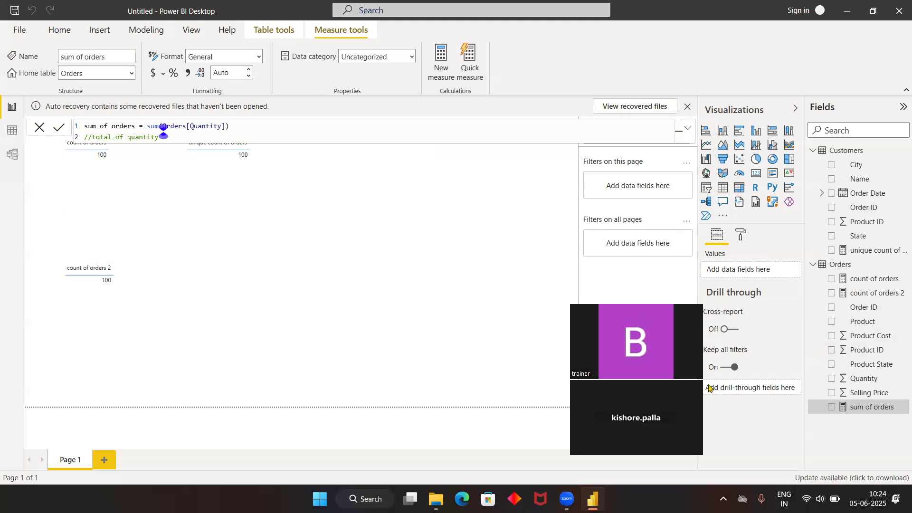
# Add a stacked column chart to the empty report area showing the sum of orders measure.
pyautogui.click(447, 320)
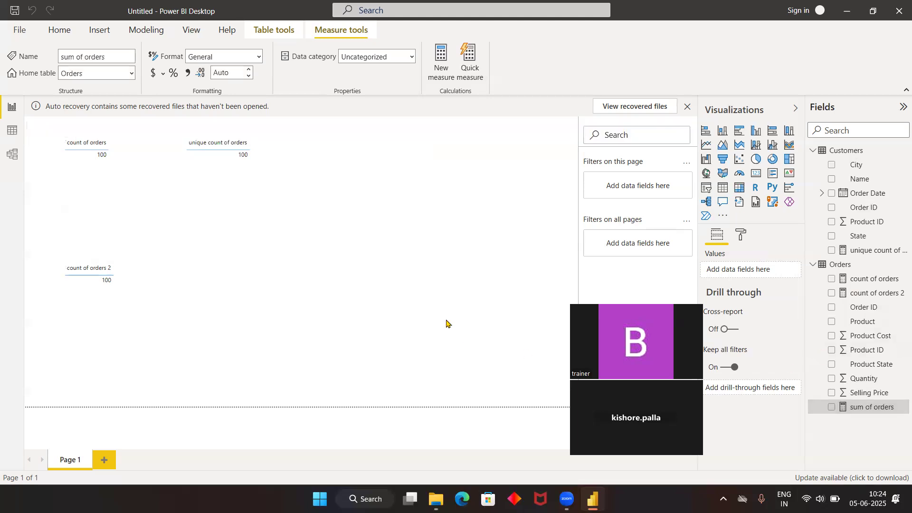
pyautogui.click(723, 131)
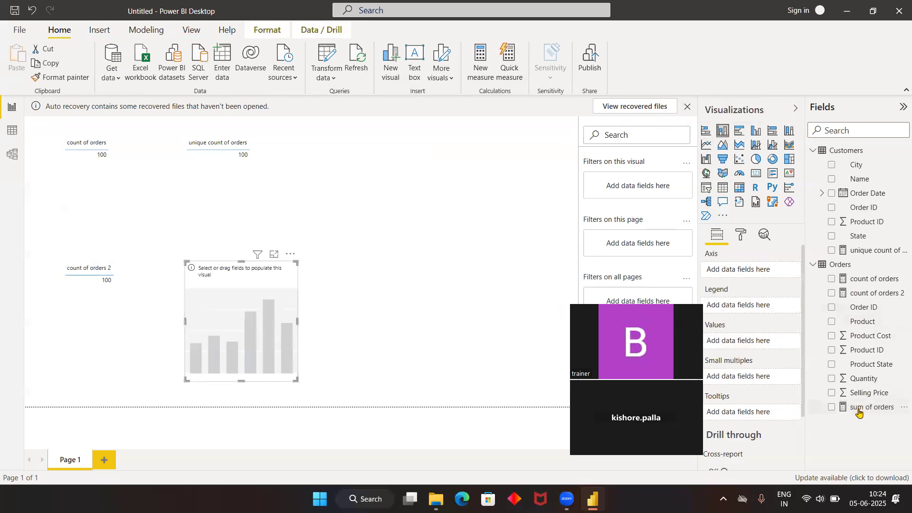
pyautogui.moveTo(859, 412); pyautogui.dragTo(250, 309)
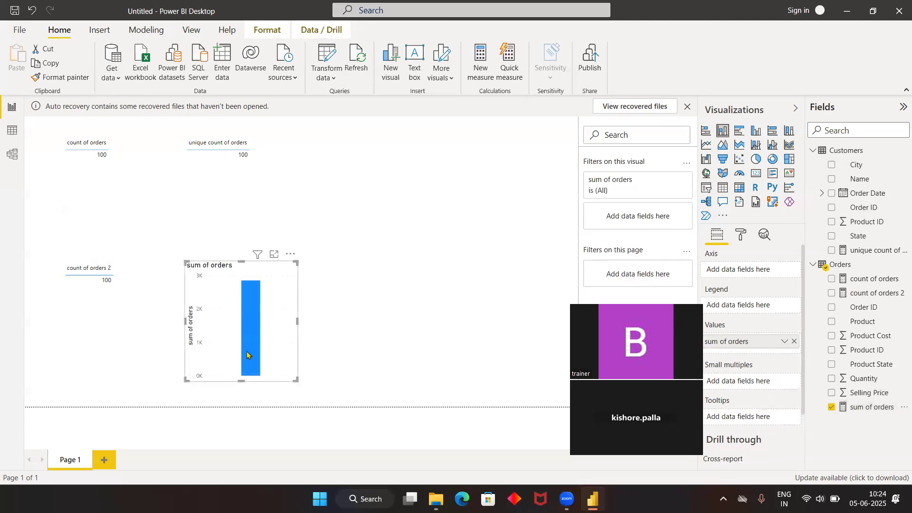
# Turn on data labels for the sum of orders column chart and enlarge the chart slightly.
pyautogui.click(740, 235)
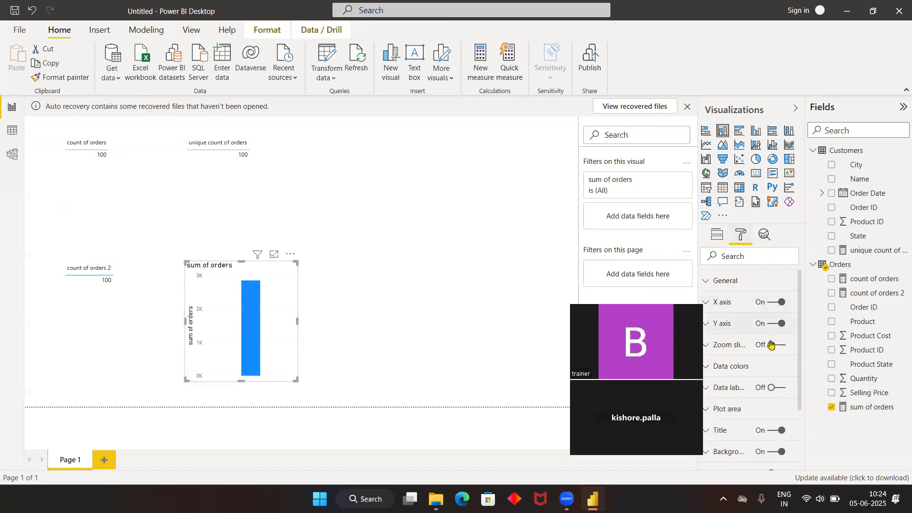
pyautogui.click(770, 388)
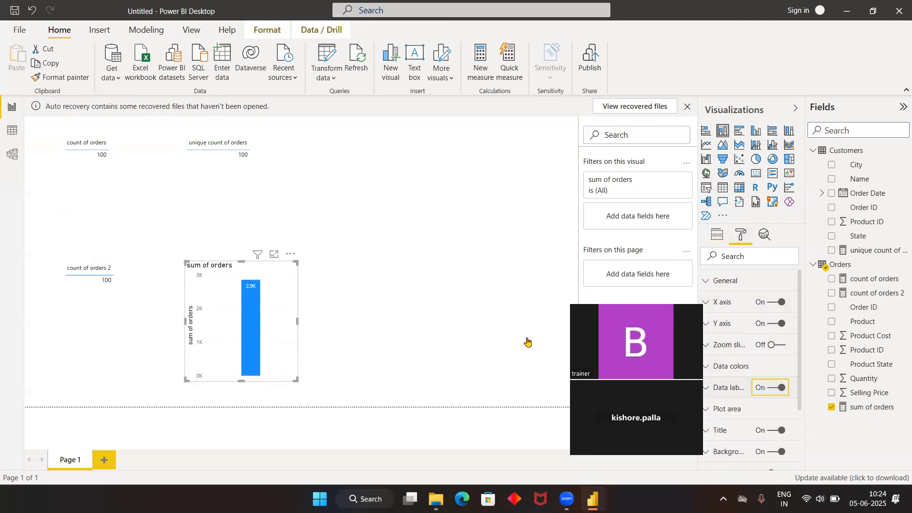
pyautogui.moveTo(297, 380); pyautogui.dragTo(426, 422)
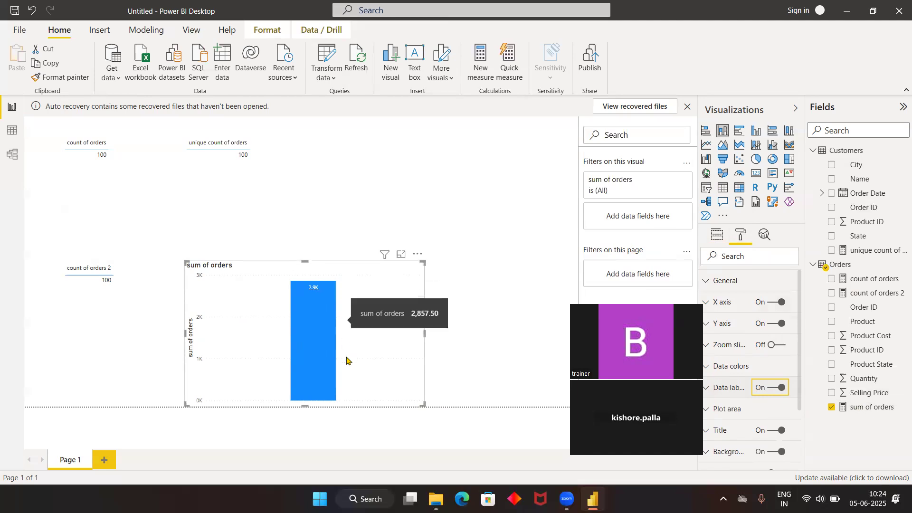
pyautogui.moveTo(424, 405); pyautogui.dragTo(330, 403)
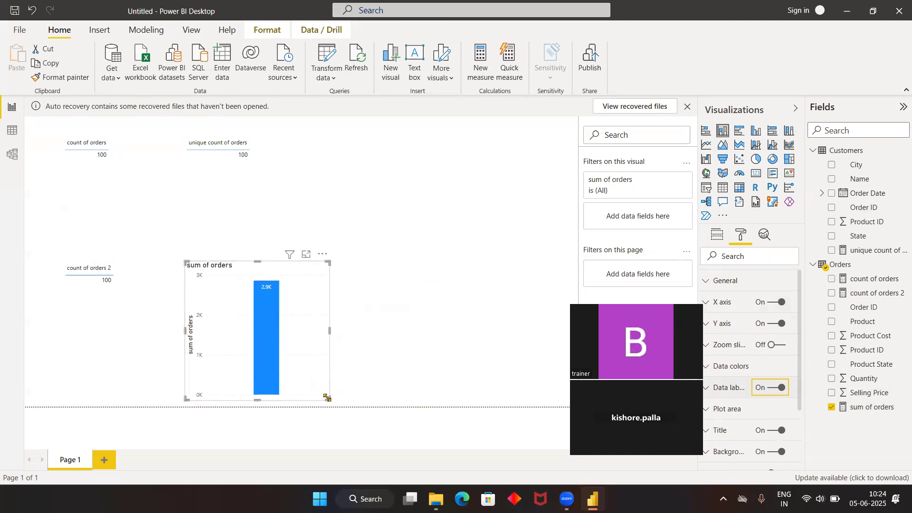
pyautogui.click(449, 338)
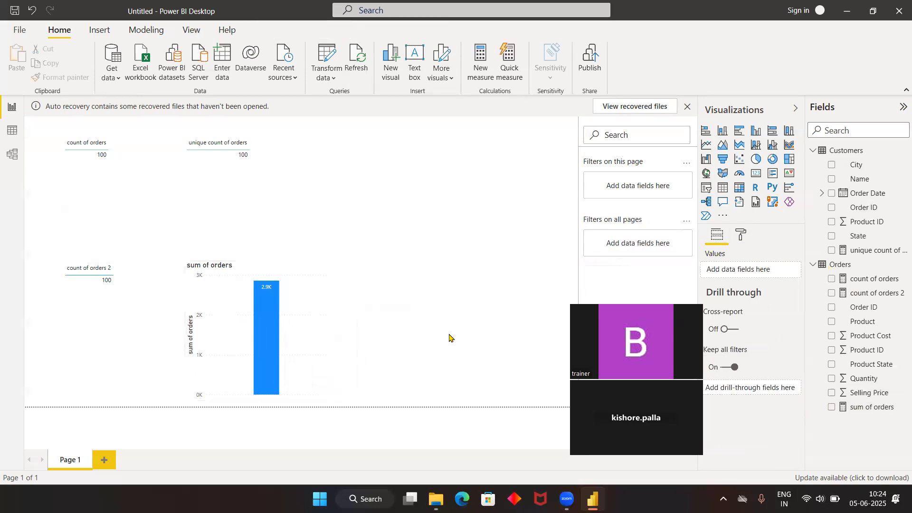
# Create a new measure in the Orders table and replace its default name with "profit cost", starting its formula.
pyautogui.rightClick(846, 266)
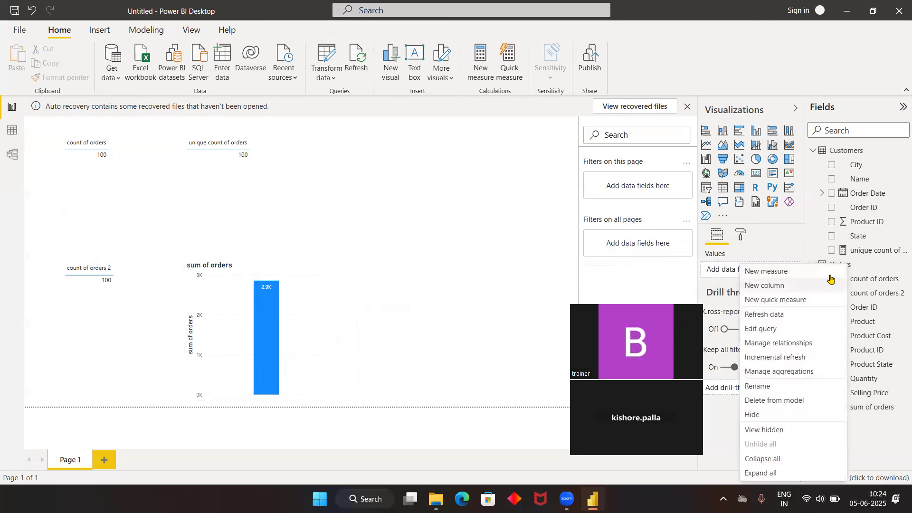
pyautogui.click(815, 272)
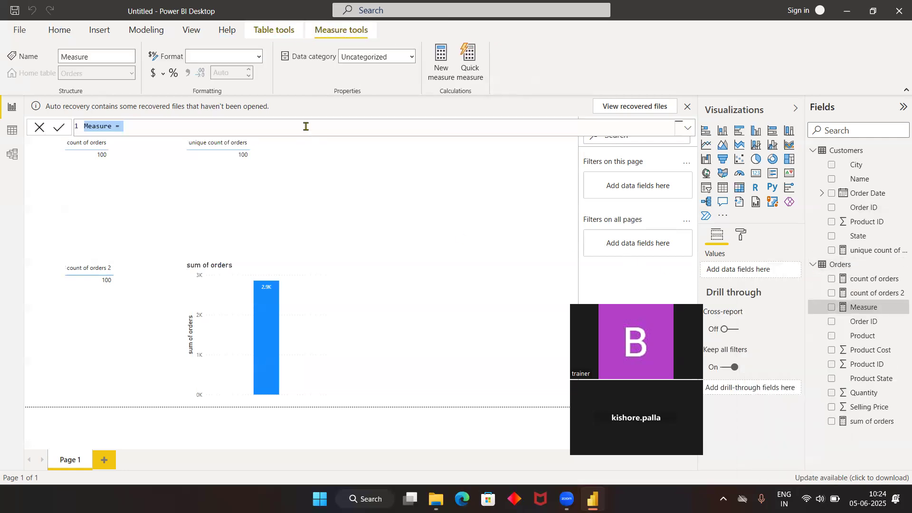
pyautogui.press('BackSpace')
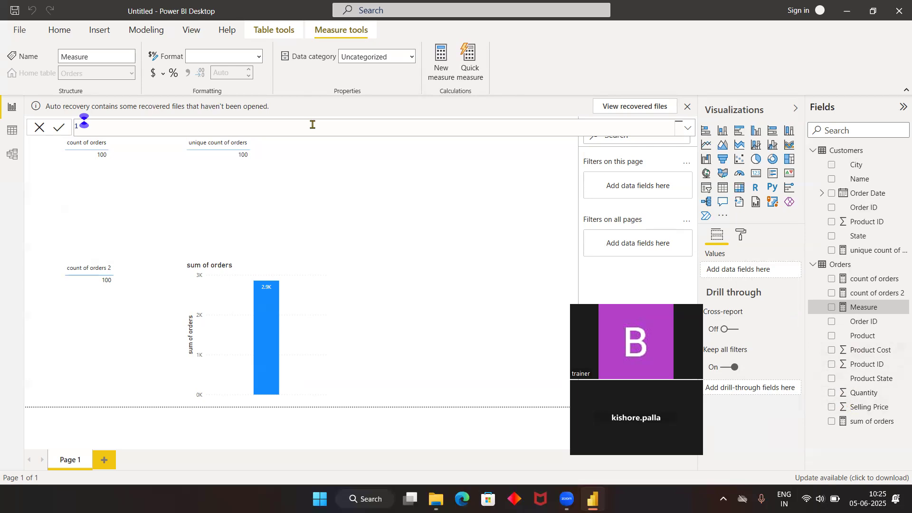
pyautogui.write('profit cost = su')
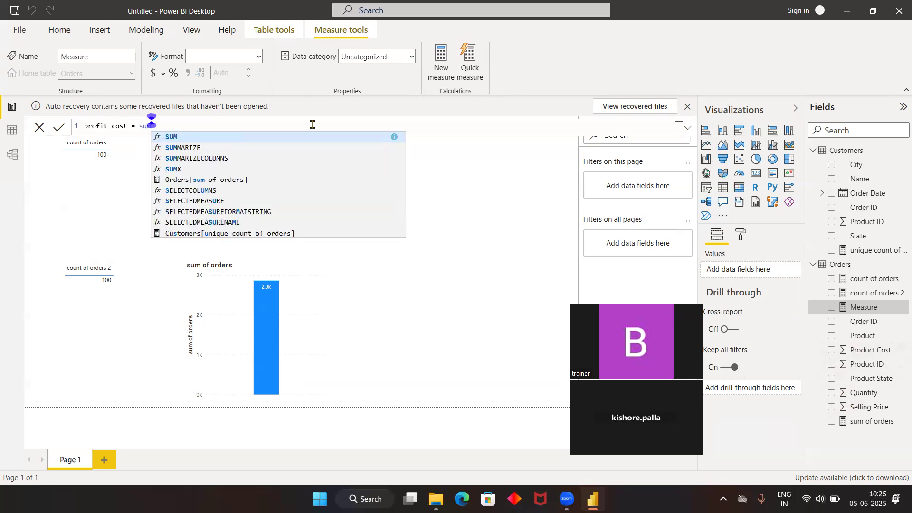
# Enter sum(Orders[Selling Price]) as the first term of the profit cost formula.
pyautogui.write('m(')
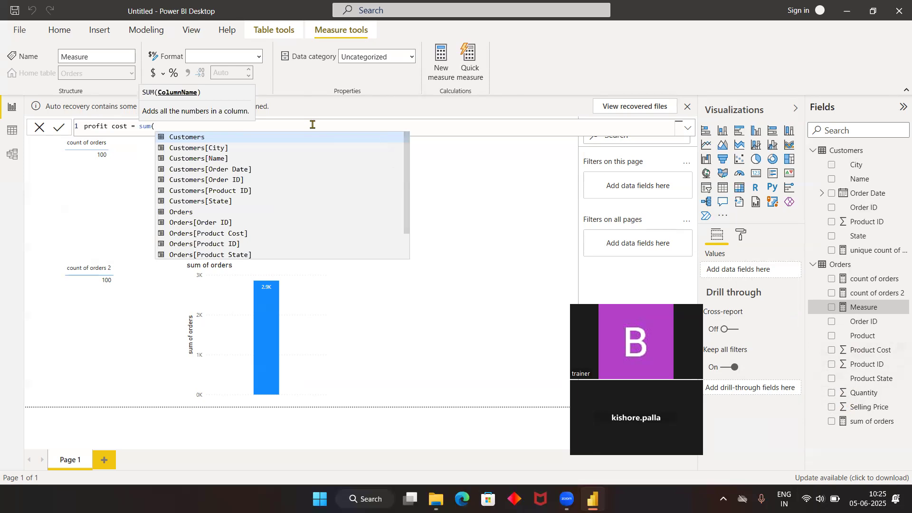
pyautogui.write('orde')
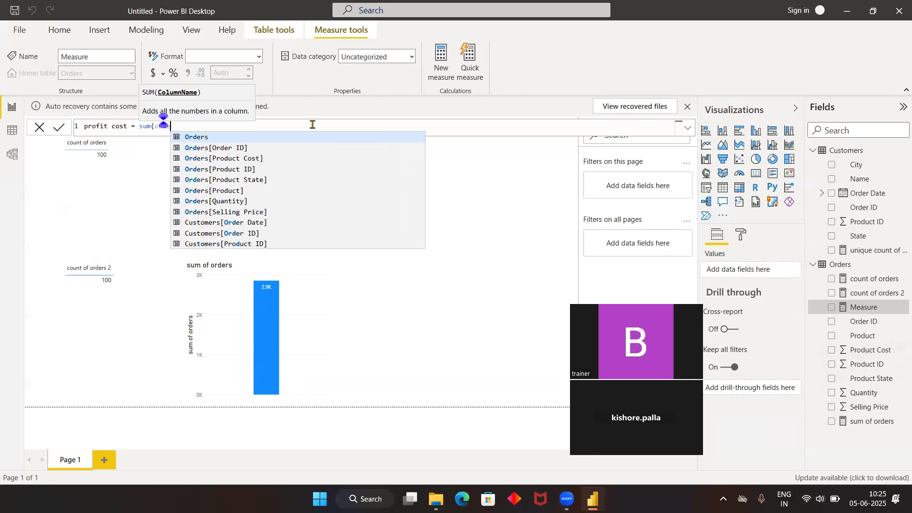
pyautogui.press('Down')
pyautogui.press('Down')
pyautogui.press('Down')
pyautogui.press('Down')
pyautogui.press('Down')
pyautogui.press('Down')
pyautogui.press('Down')
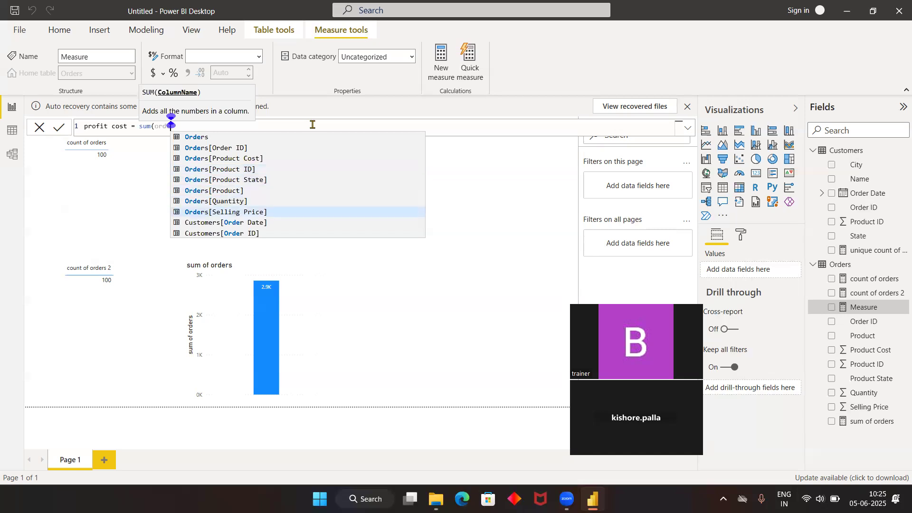
pyautogui.press('Tab')
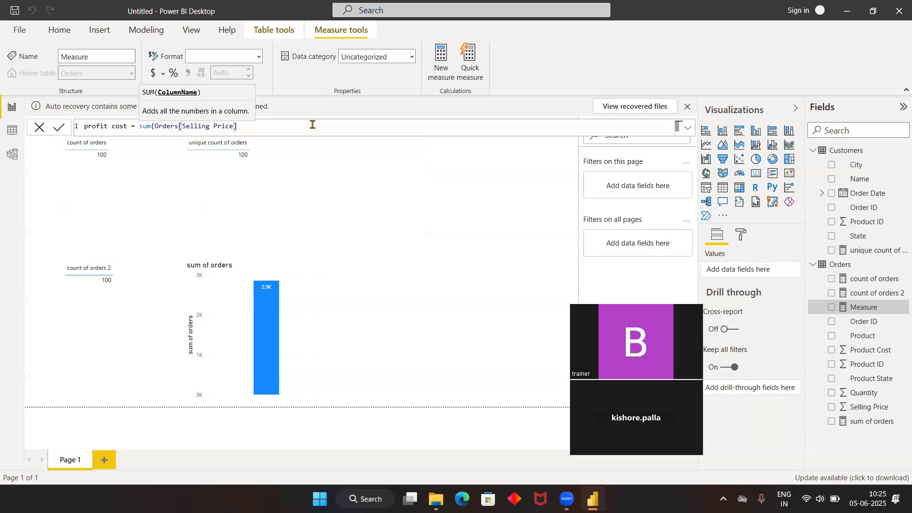
pyautogui.write(')')
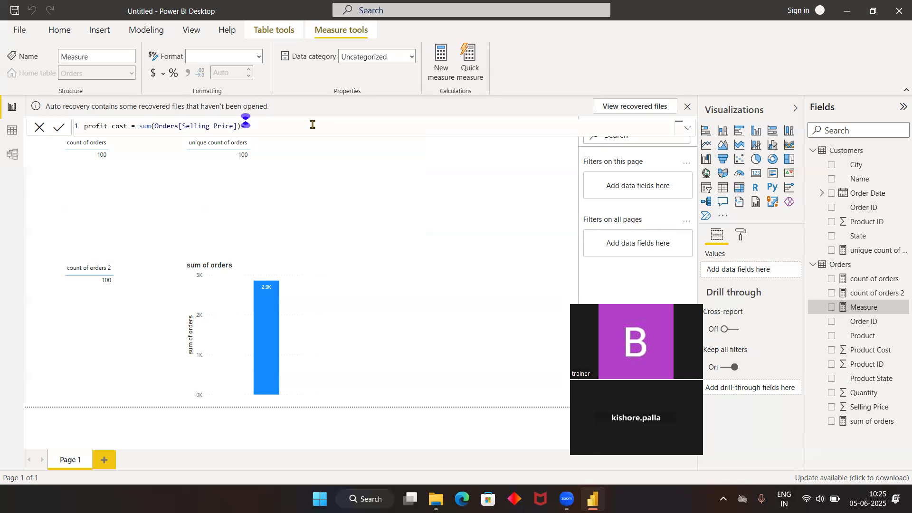
# Complete the profit cost formula by subtracting sum(Orders[Product Cost]) and commit the measure.
pyautogui.write(' -sum')
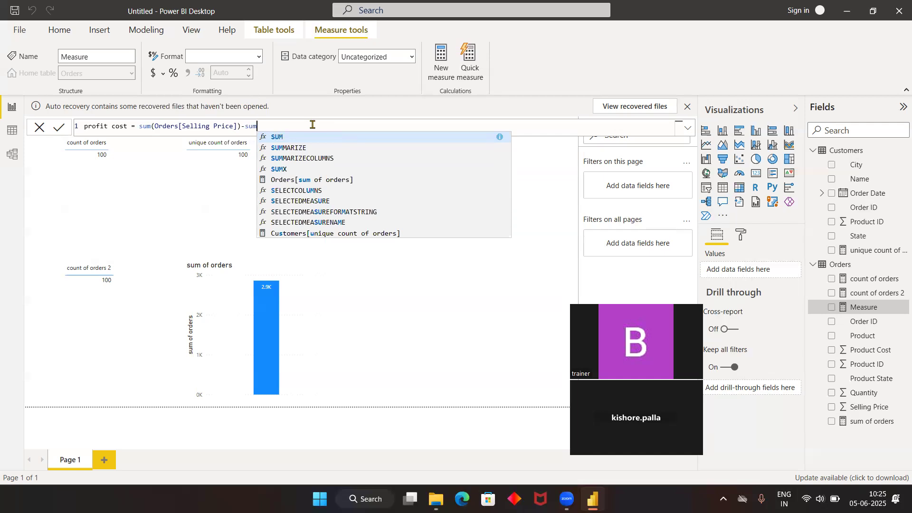
pyautogui.write('(')
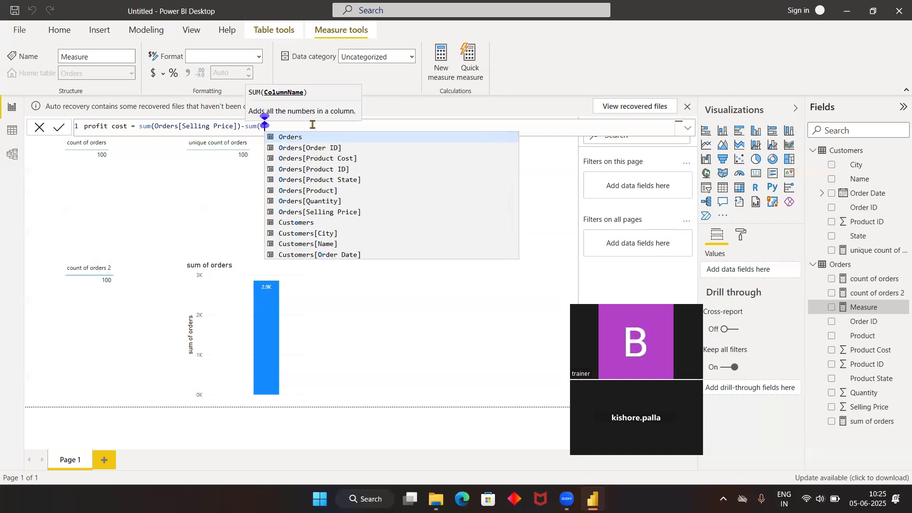
pyautogui.write('ord')
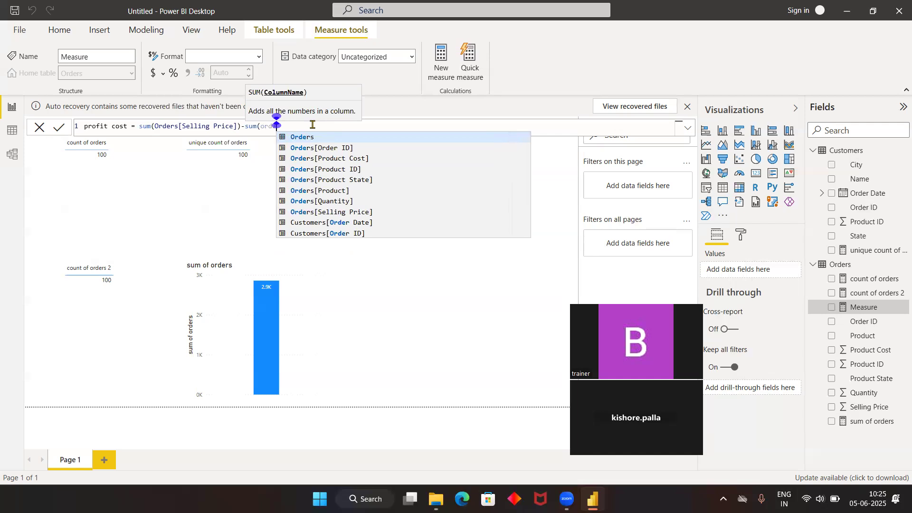
pyautogui.press('Down')
pyautogui.press('Down')
pyautogui.press('Down')
pyautogui.press('Down')
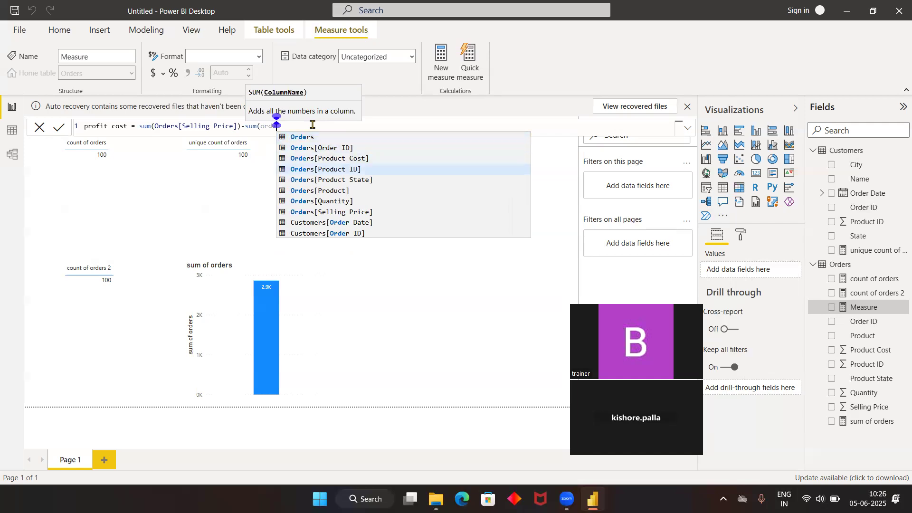
pyautogui.press('Up')
pyautogui.press('Up')
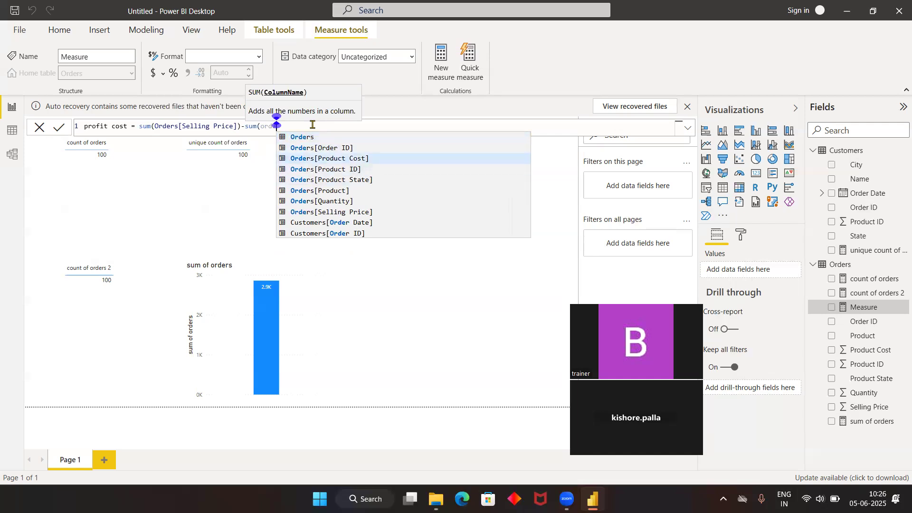
pyautogui.press('Tab')
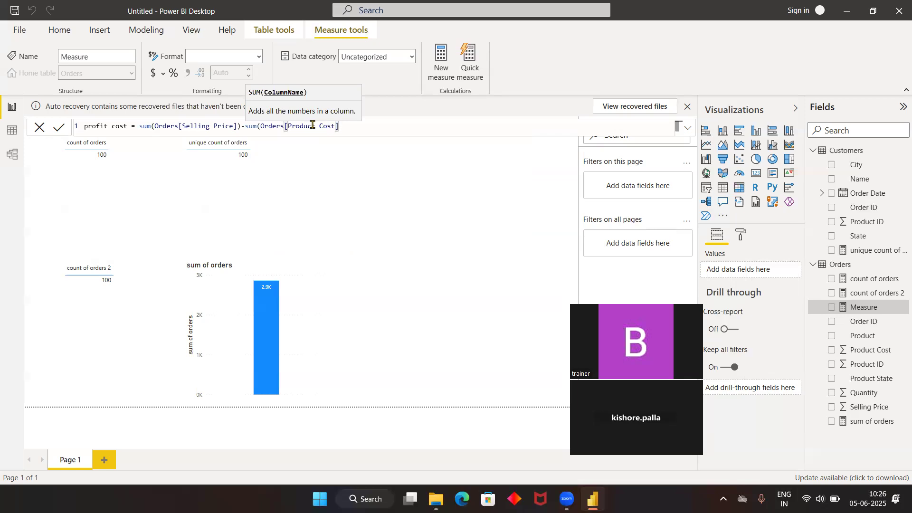
pyautogui.write(')')
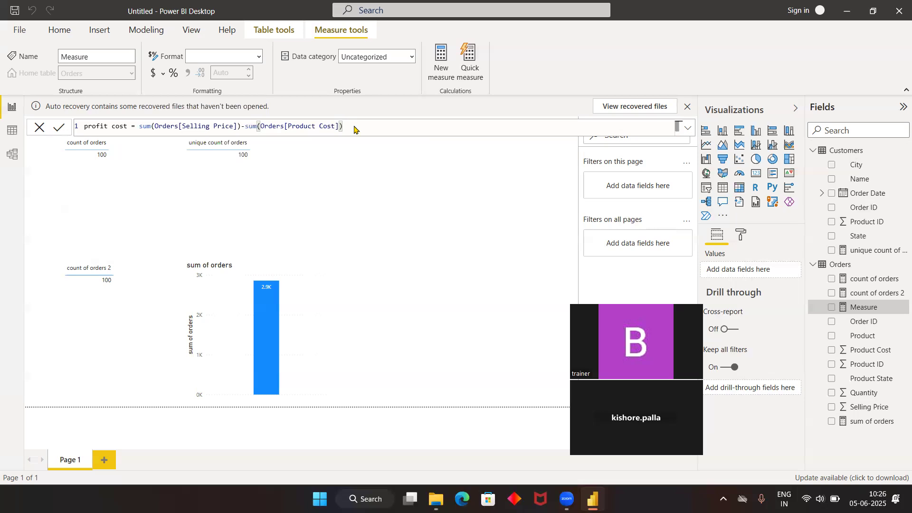
pyautogui.press('Return')
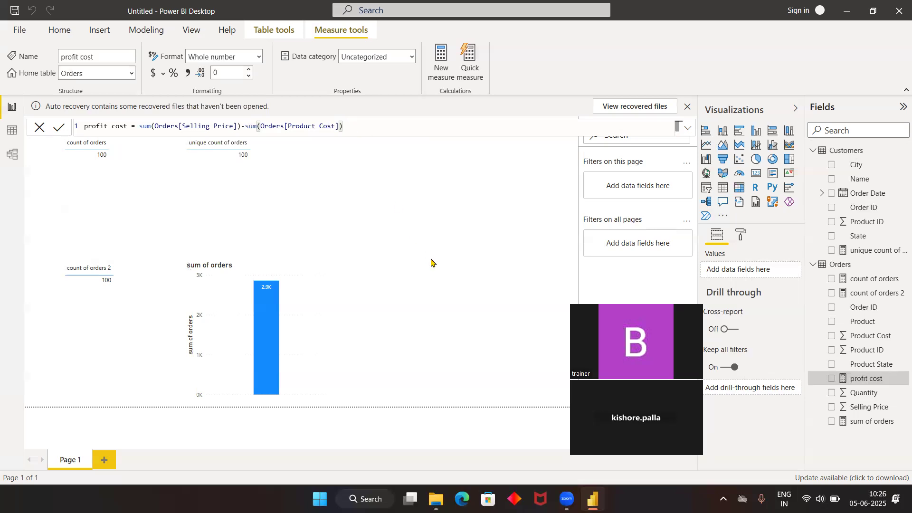
# Add a table visual showing the profit cost measure in the empty area beside the unique count of orders table.
pyautogui.click(429, 261)
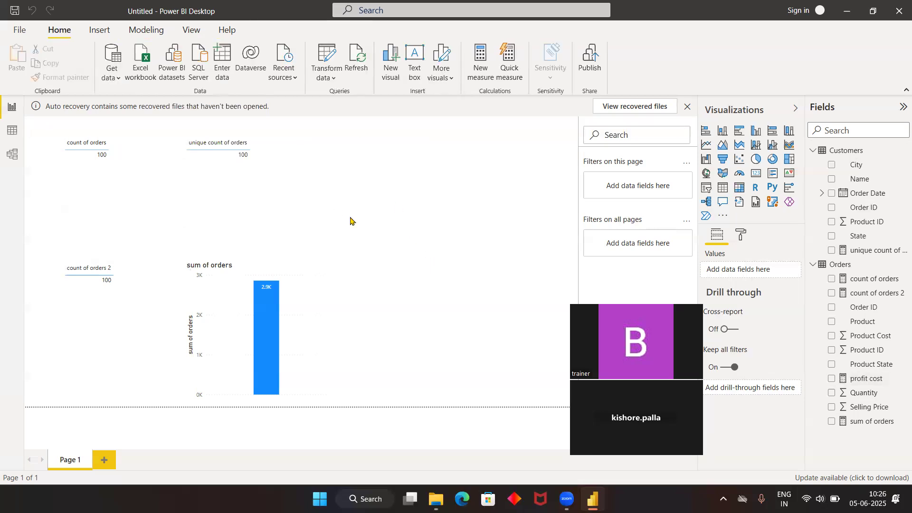
pyautogui.click(723, 188)
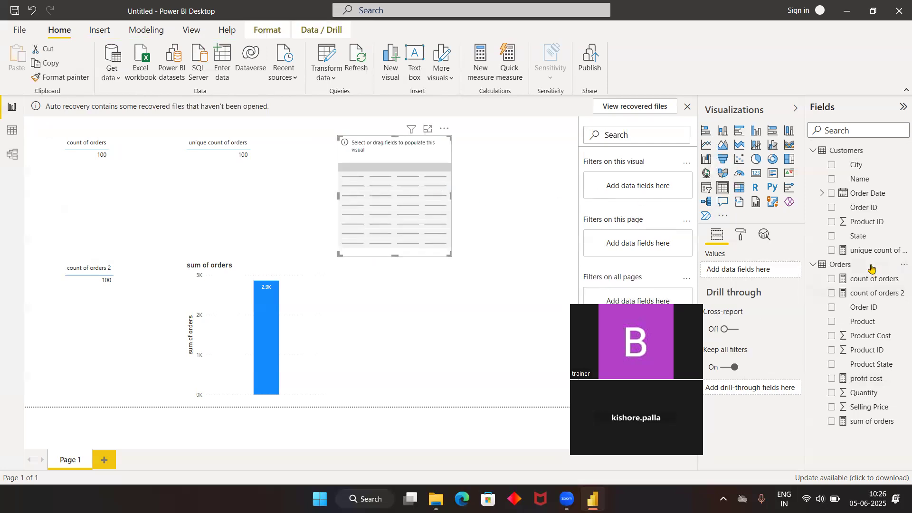
pyautogui.moveTo(864, 381); pyautogui.dragTo(432, 187)
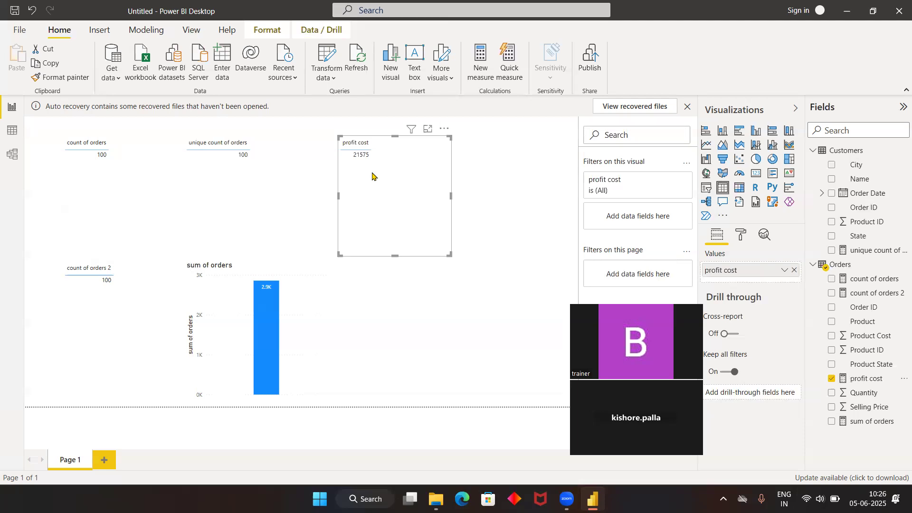
pyautogui.click(358, 403)
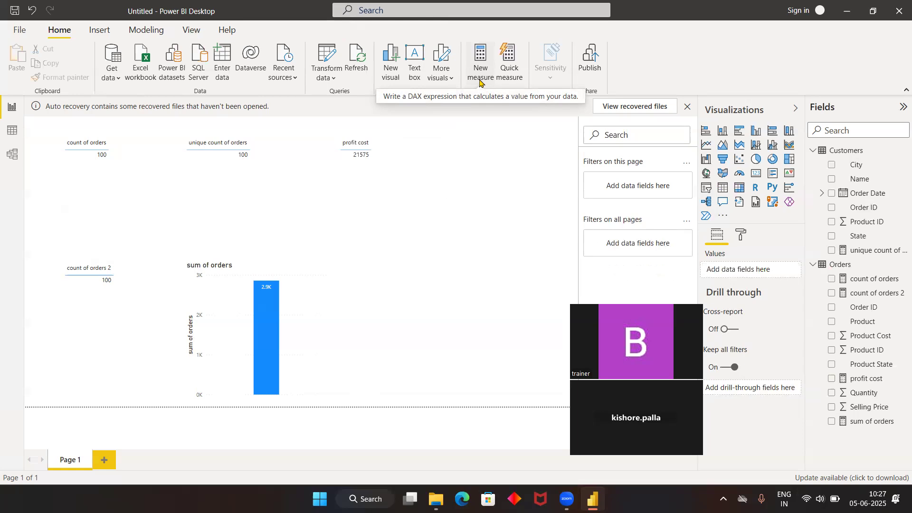
pyautogui.click(365, 172)
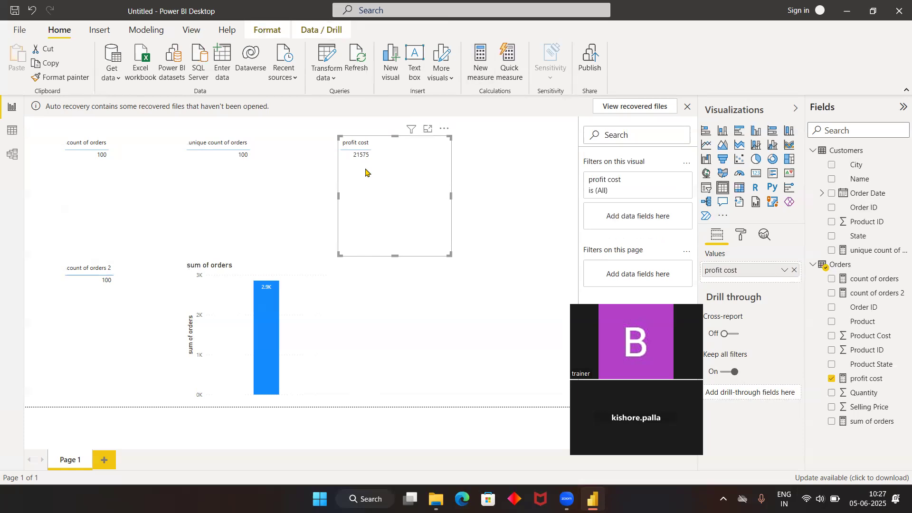
pyautogui.click(475, 258)
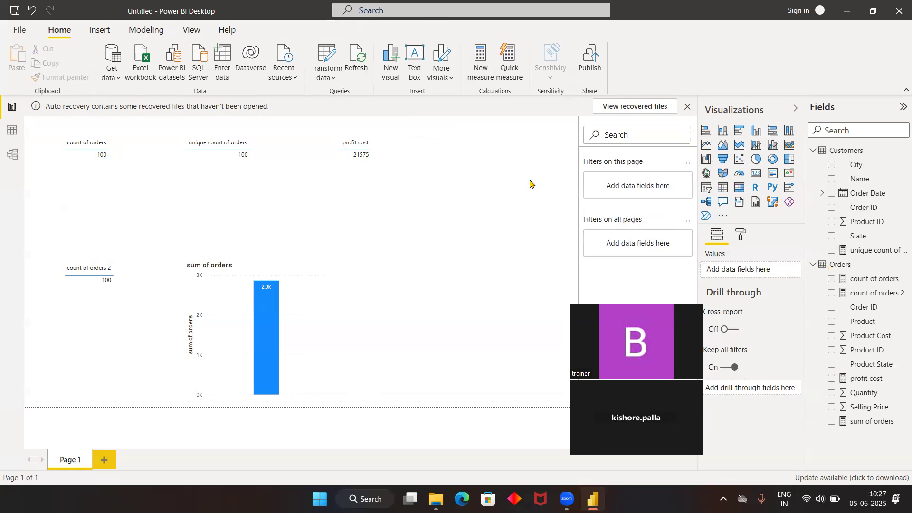
# Start a quick measure on the Orders table using the Addition calculation, with Selling Price as the base value.
pyautogui.rightClick(835, 263)
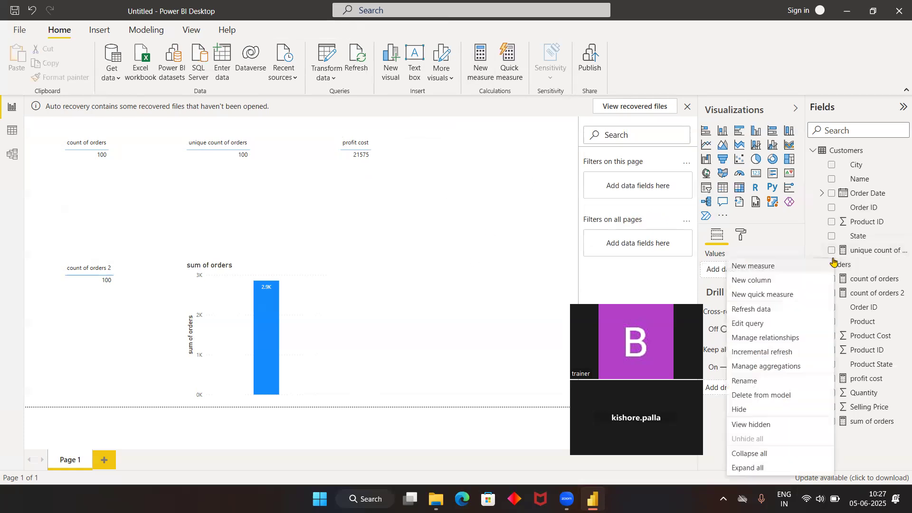
pyautogui.click(783, 299)
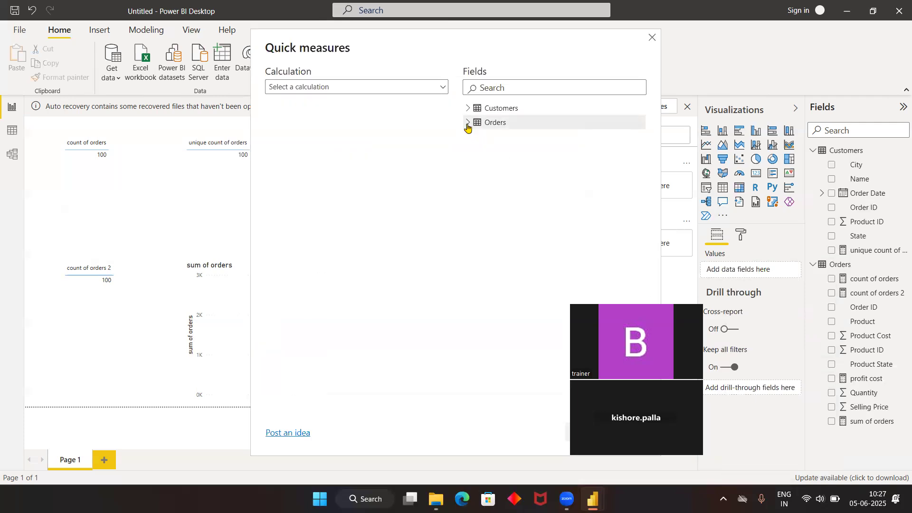
pyautogui.click(468, 124)
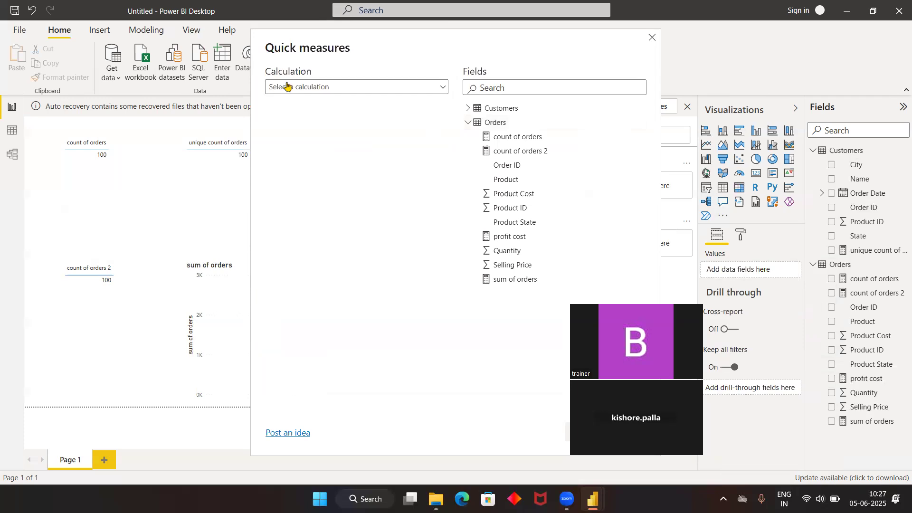
pyautogui.click(432, 91)
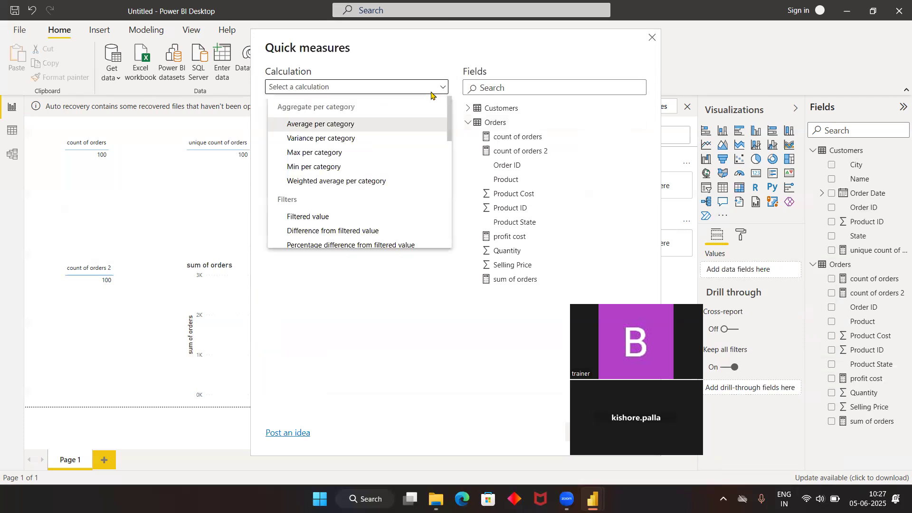
pyautogui.scroll(-10, 388, 171)
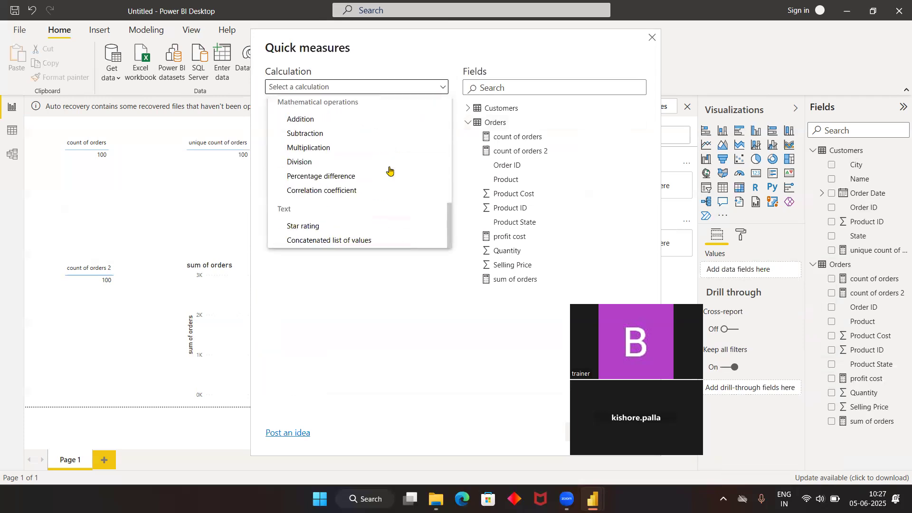
pyautogui.click(315, 124)
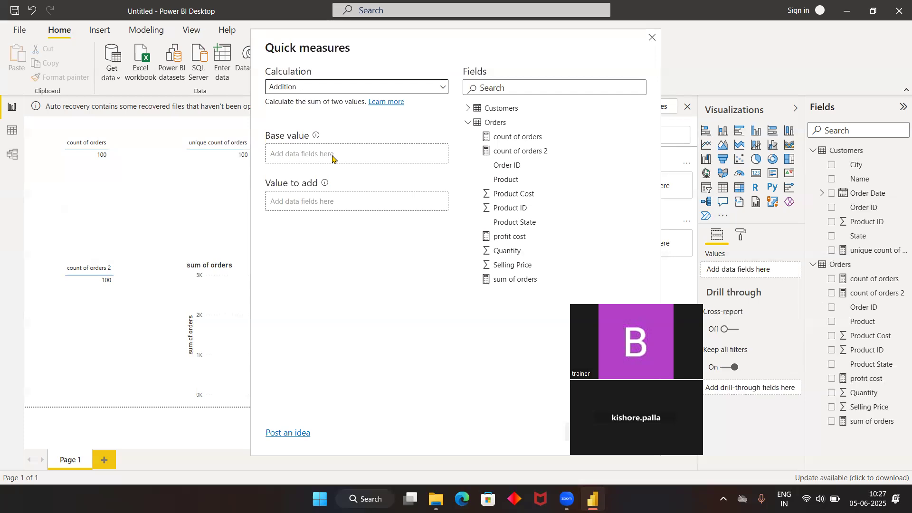
pyautogui.moveTo(525, 265); pyautogui.dragTo(351, 157)
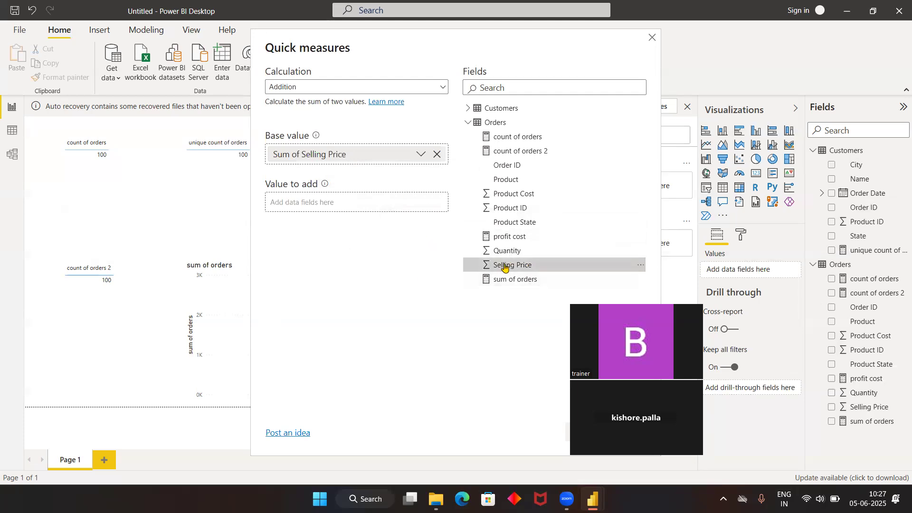
# Change the quick measure's calculation to Subtraction, set Product Cost as the value to subtract, and create the measure.
pyautogui.click(437, 88)
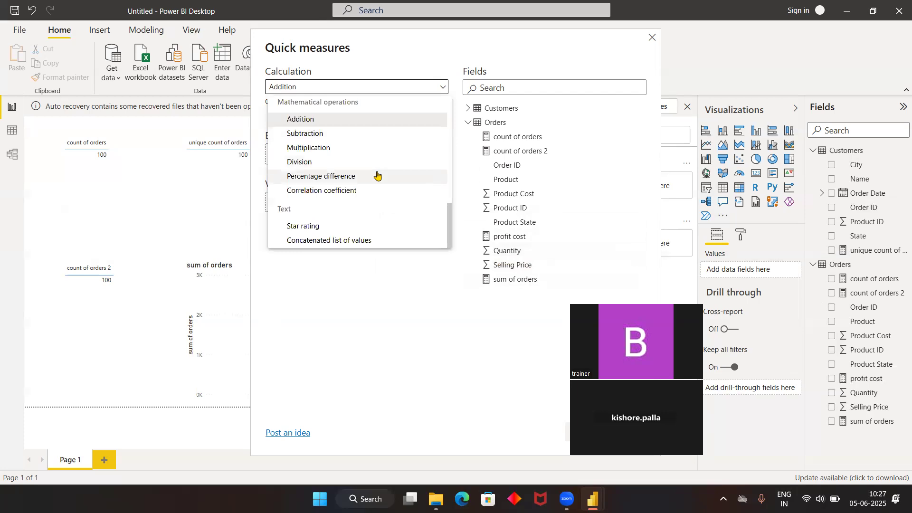
pyautogui.click(337, 135)
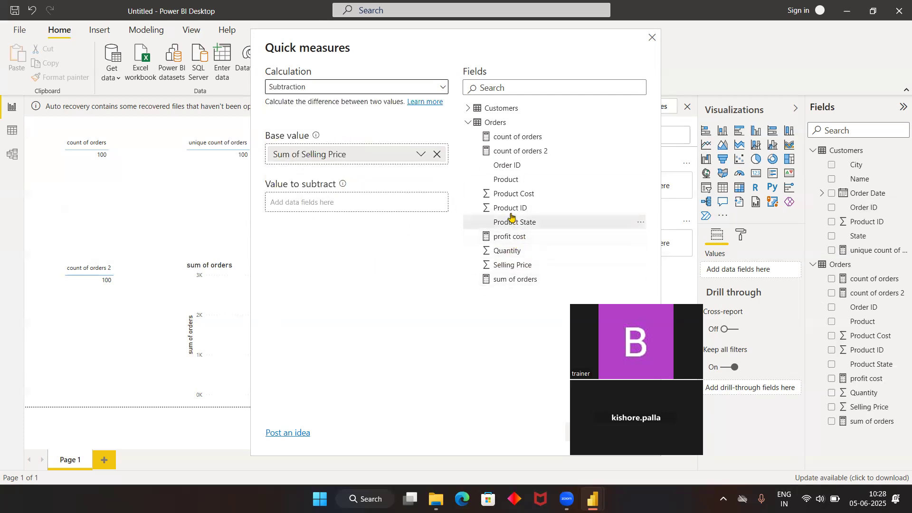
pyautogui.moveTo(520, 197); pyautogui.dragTo(354, 200)
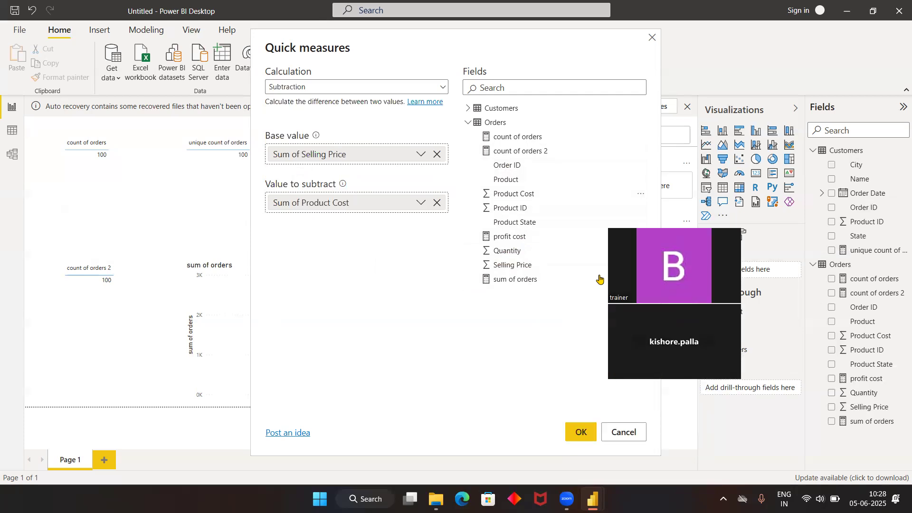
pyautogui.click(582, 432)
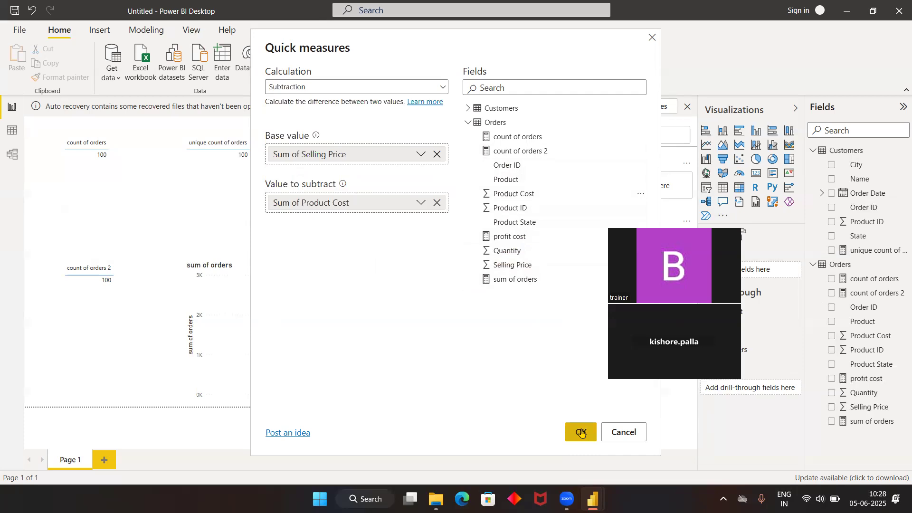
pyautogui.click(582, 432)
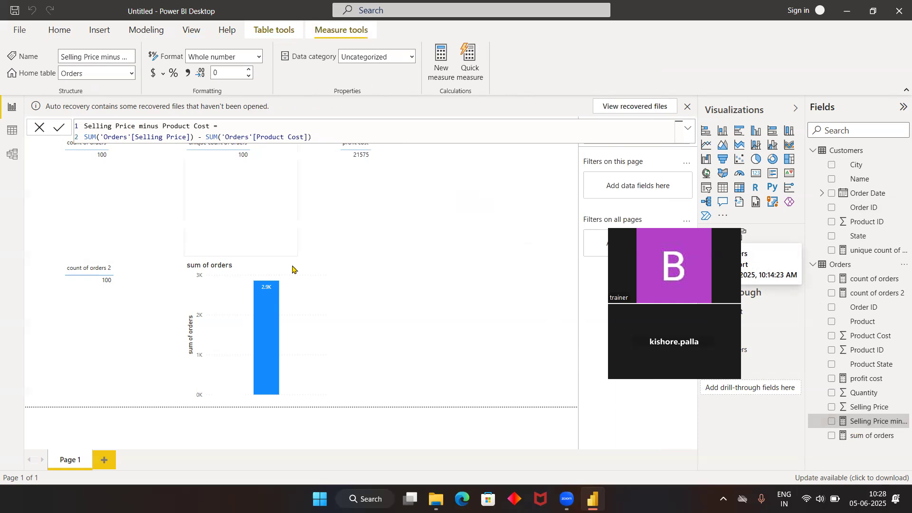
# Add a table visual beside the sum of orders chart showing the Selling Price minus Product Cost measure.
pyautogui.click(495, 326)
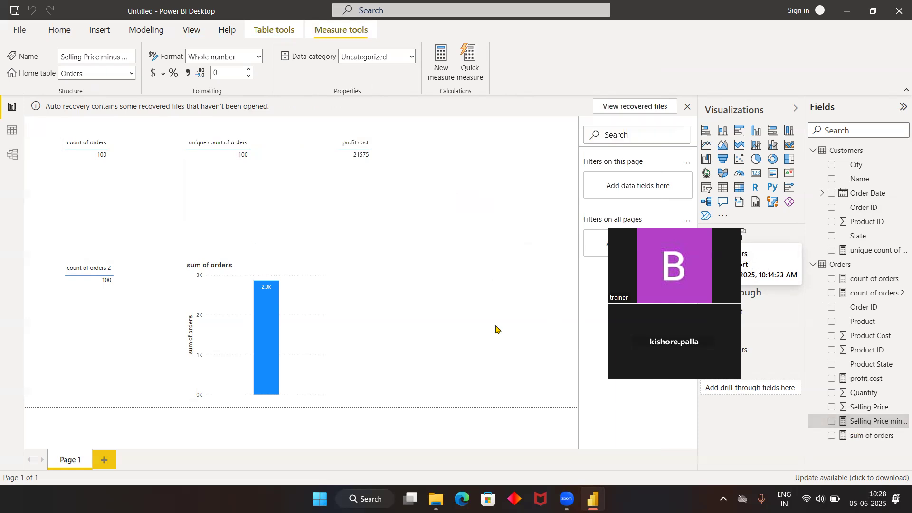
pyautogui.click(723, 187)
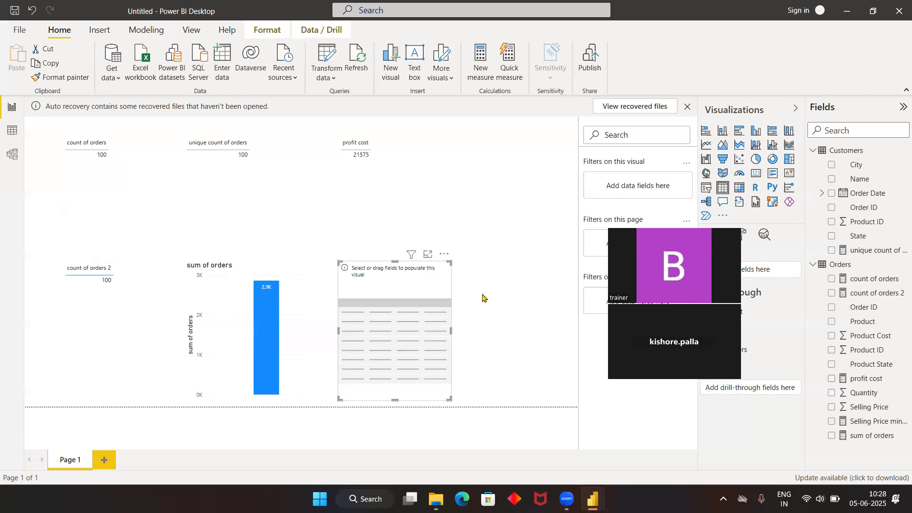
pyautogui.moveTo(869, 421); pyautogui.dragTo(403, 326)
pyautogui.click(489, 339)
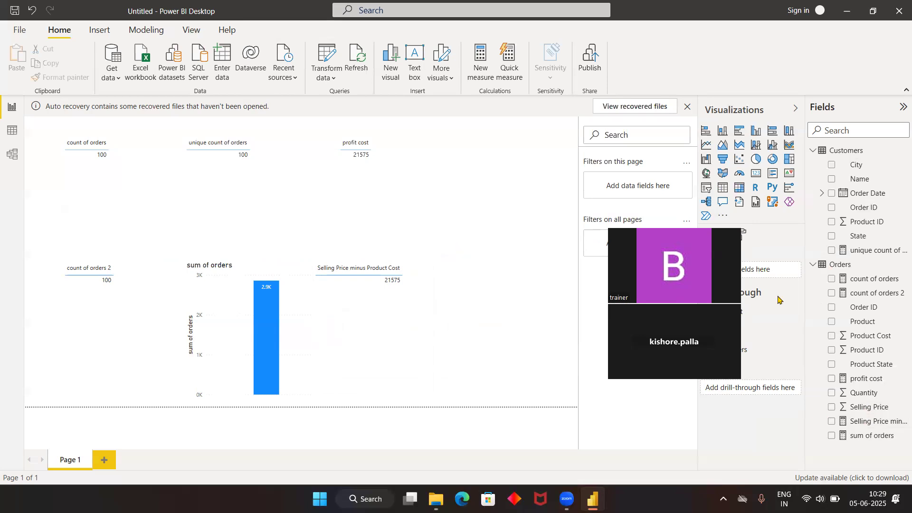
pyautogui.rightClick(836, 269)
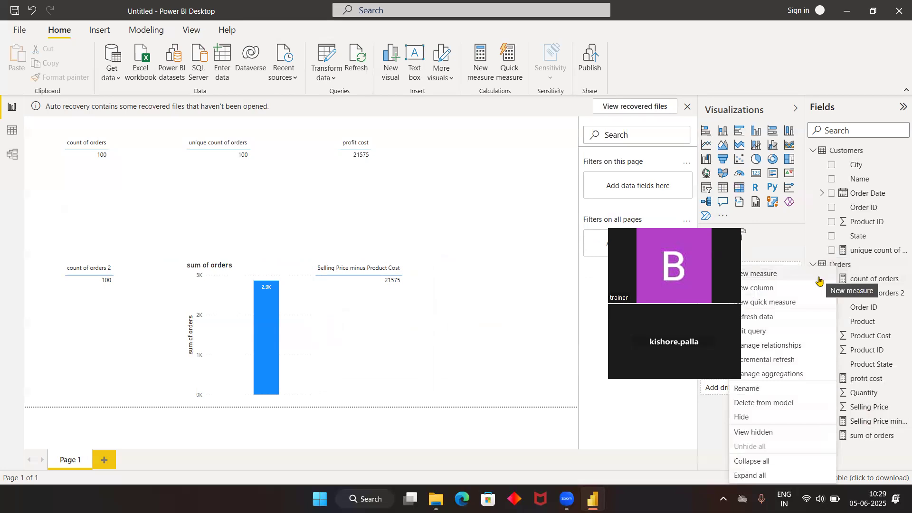
pyautogui.press('Escape')
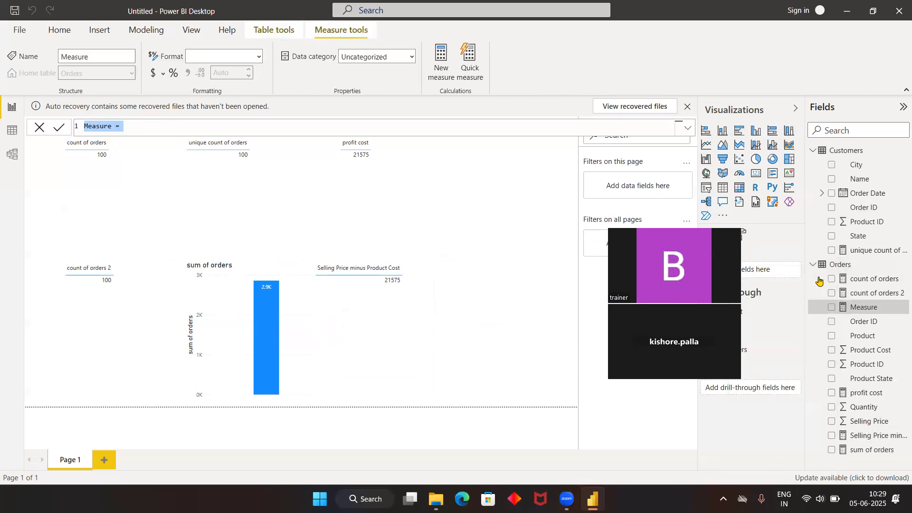
pyautogui.press('BackSpace')
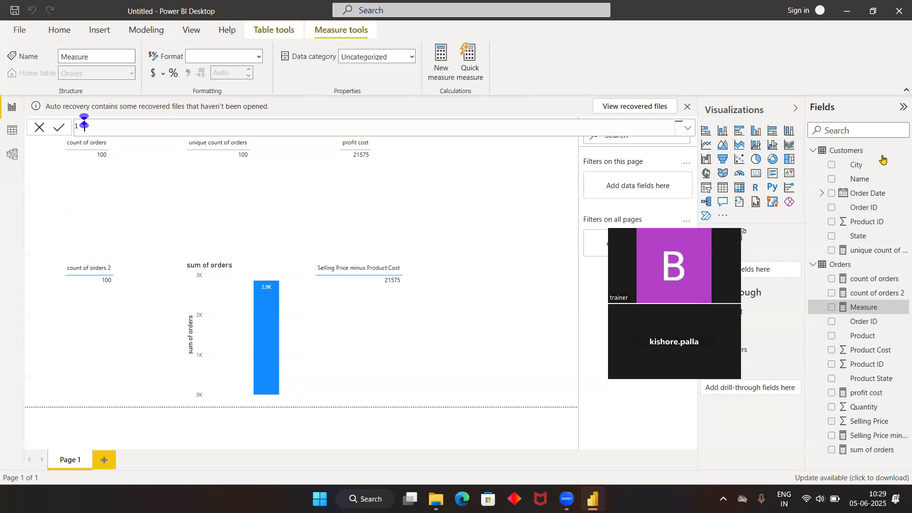
pyautogui.click(693, 108)
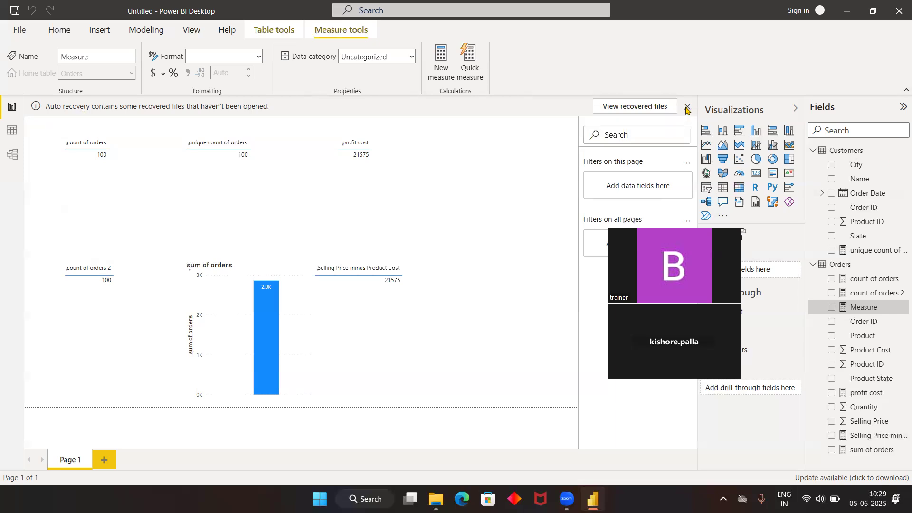
pyautogui.click(688, 109)
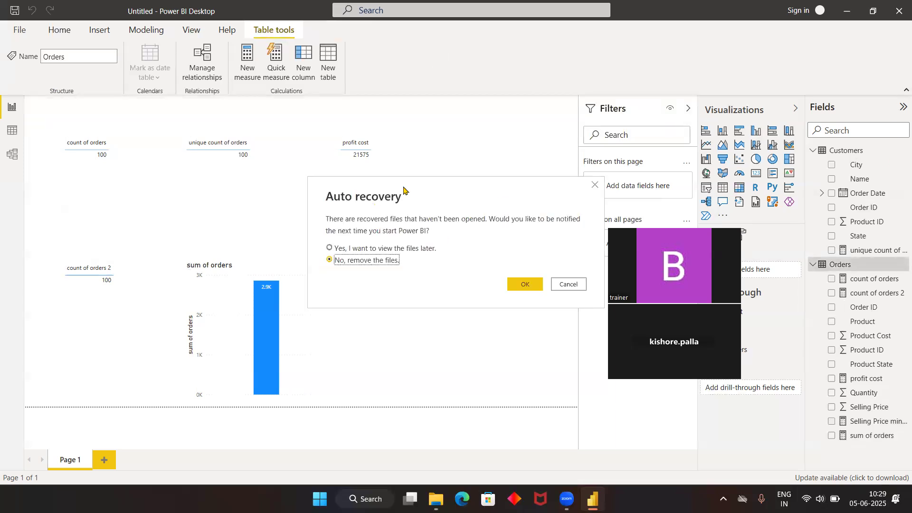
pyautogui.click(594, 185)
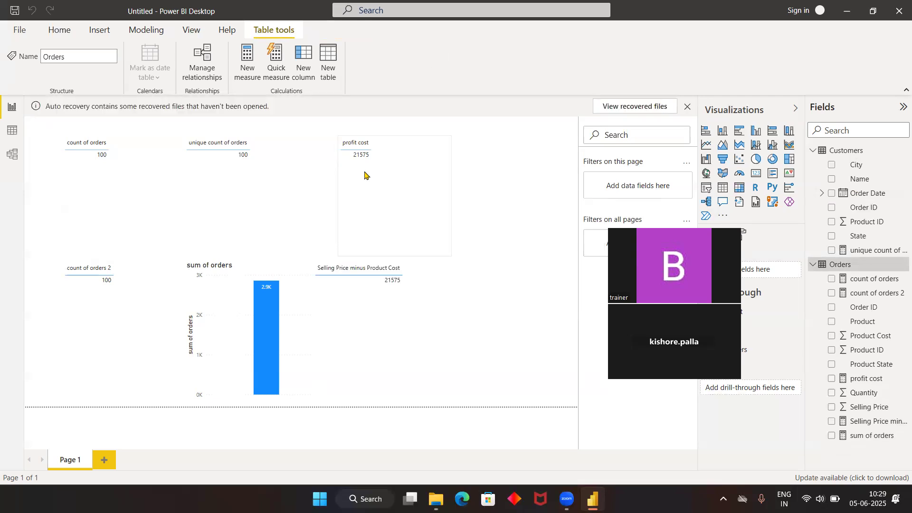
# Copy the profit cost measure's expression, sum(Orders[Selling Price])-sum(Orders[Product Cost]).
pyautogui.click(346, 171)
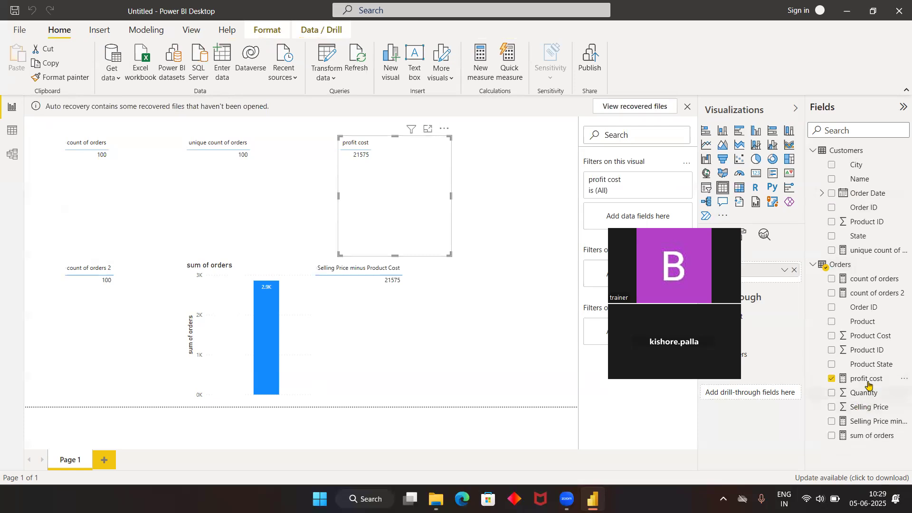
pyautogui.click(868, 380)
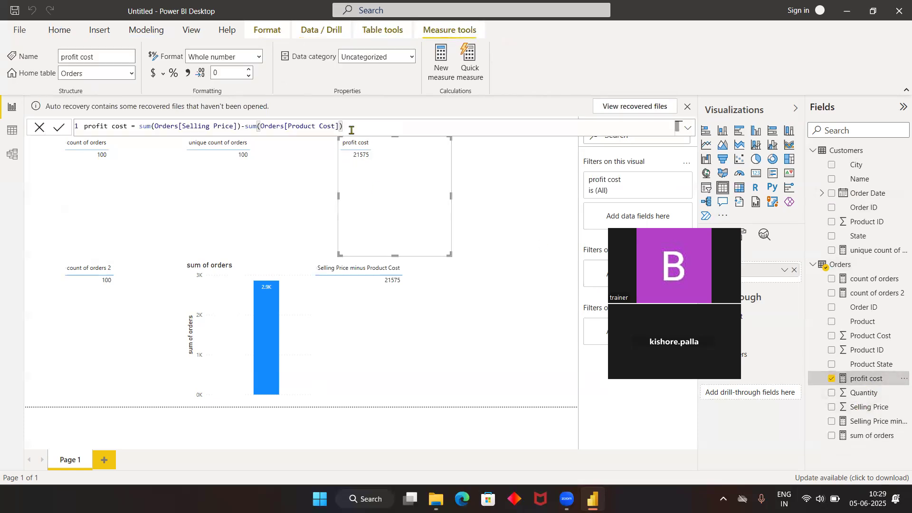
pyautogui.moveTo(352, 129); pyautogui.dragTo(141, 129)
pyautogui.hotkey('ctrl', 'c')
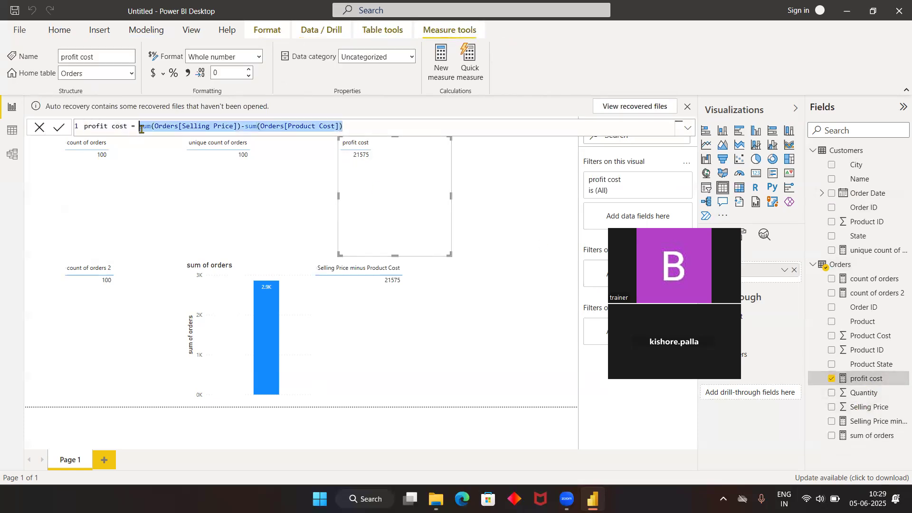
pyautogui.click(564, 233)
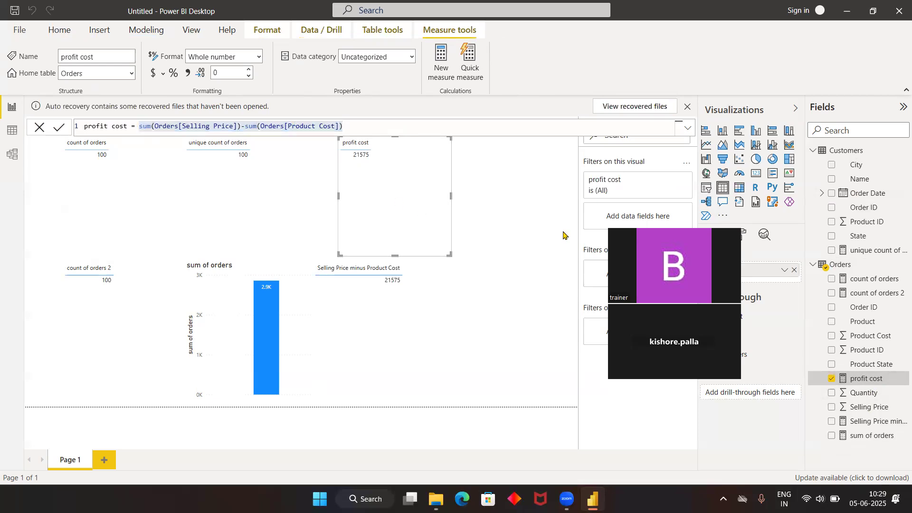
# Start a new measure in the Orders table named total profit and paste the copied selling price minus product cost expression.
pyautogui.rightClick(838, 264)
pyautogui.click(820, 270)
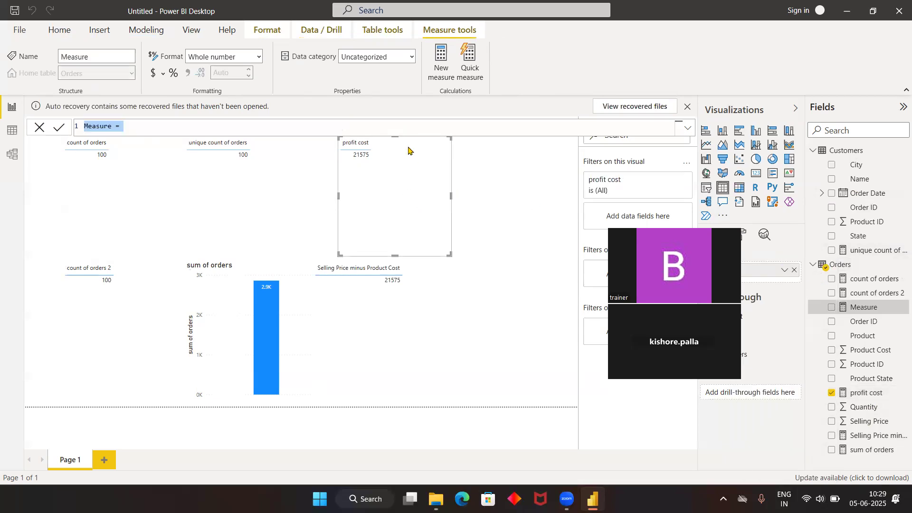
pyautogui.press('BackSpace')
pyautogui.write('total profit')
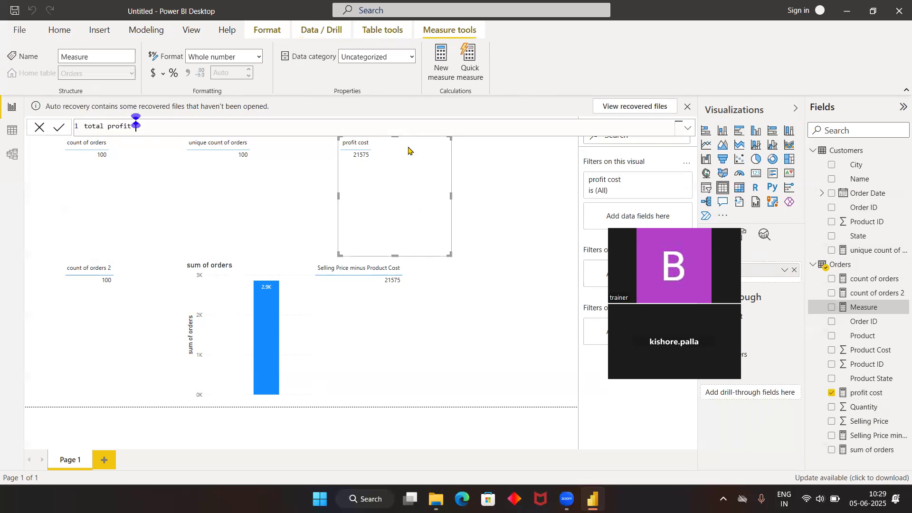
pyautogui.write(' =')
pyautogui.hotkey('ctrl', 'v')
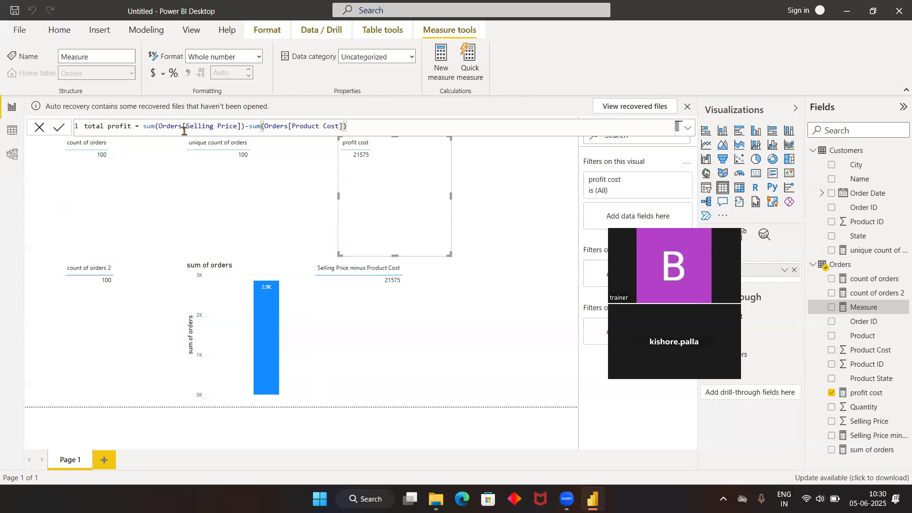
# Enclose the whole selling price minus product cost subtraction in the total profit formula in parentheses.
pyautogui.click(143, 125)
pyautogui.write('(')
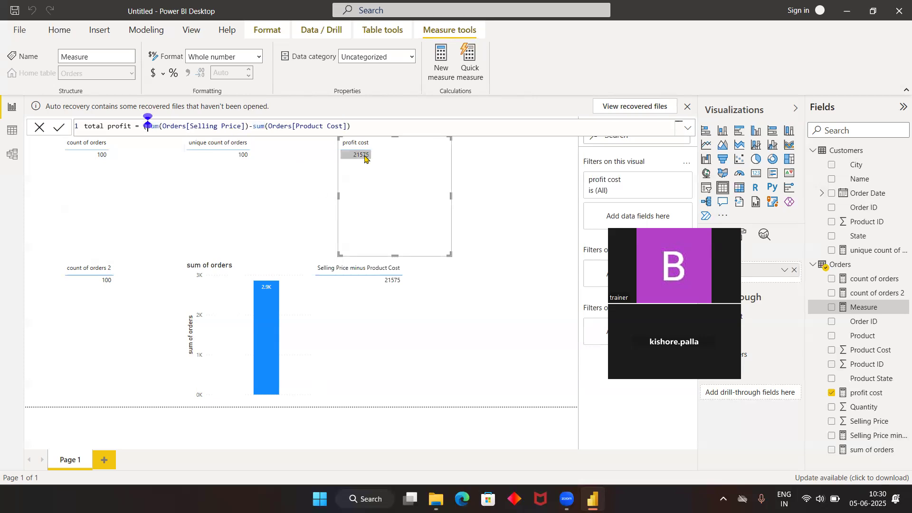
pyautogui.click(355, 122)
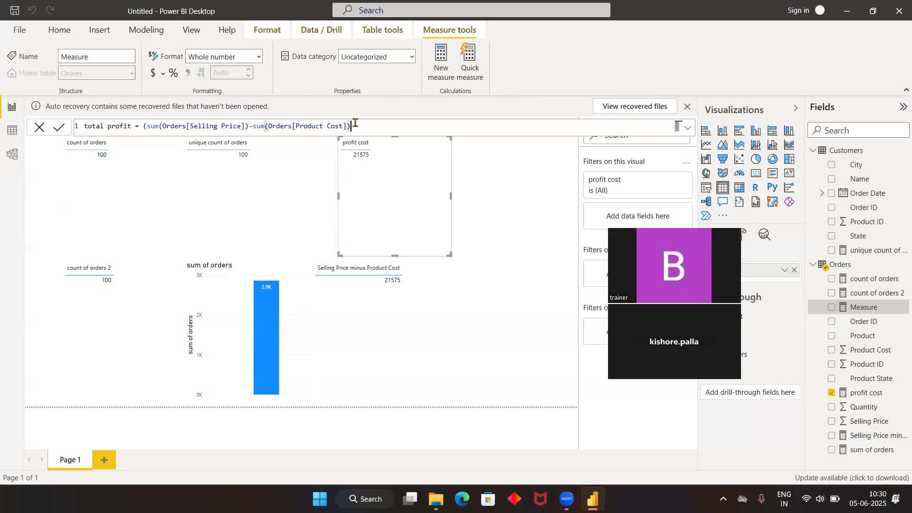
pyautogui.write(')')
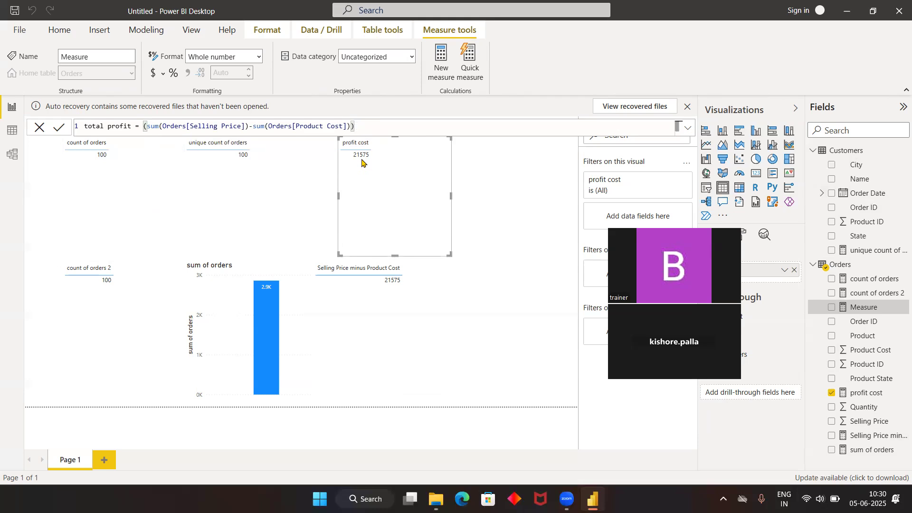
# Multiply the parenthesised difference by sum(Orders[Quantity]) and commit the total profit measure.
pyautogui.write('*')
pyautogui.press('BackSpace')
pyautogui.write('*sum')
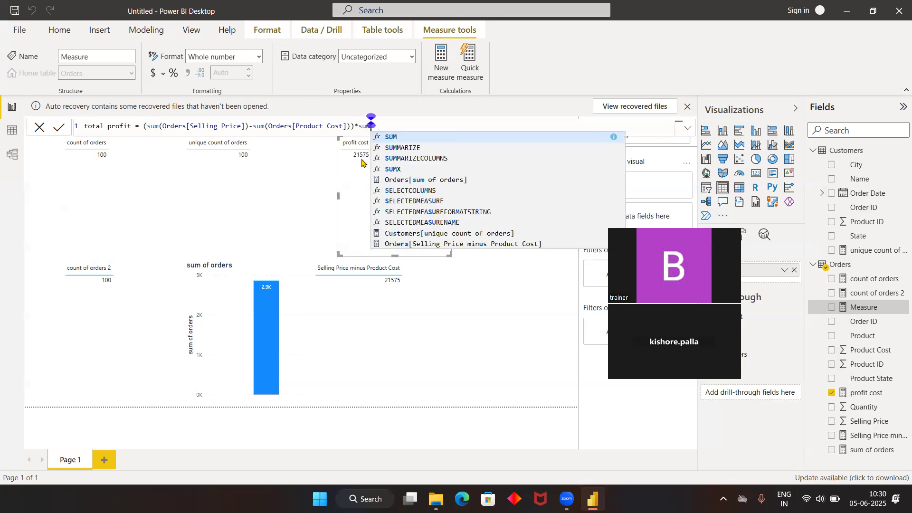
pyautogui.write('(or')
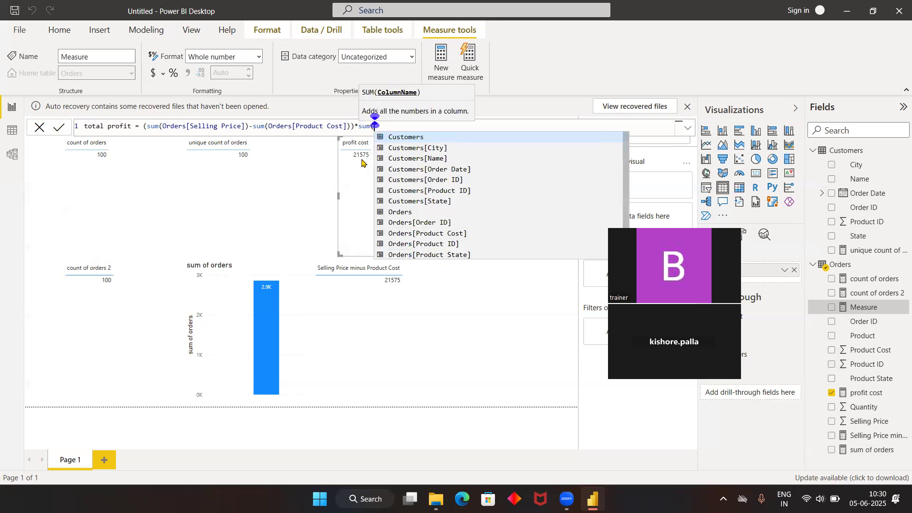
pyautogui.write('de')
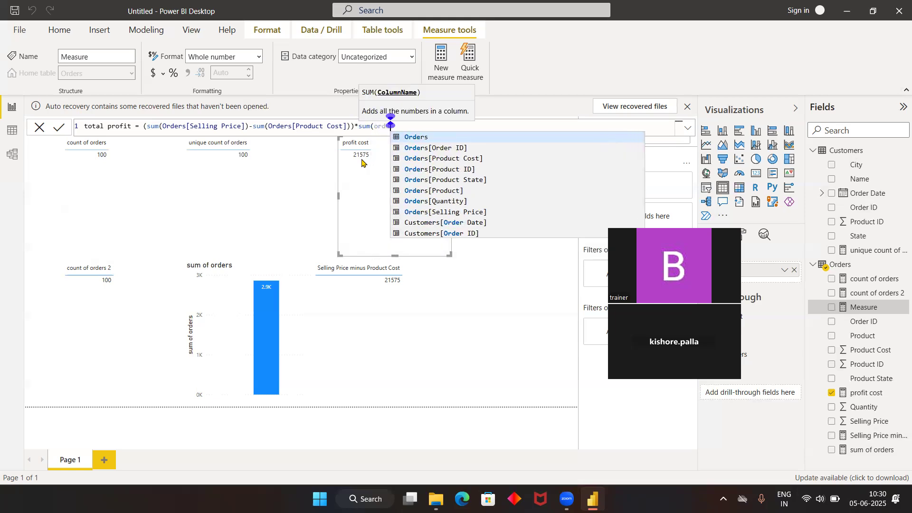
pyautogui.press('Down')
pyautogui.press('Down')
pyautogui.press('Down')
pyautogui.press('Down')
pyautogui.press('Down')
pyautogui.press('Down')
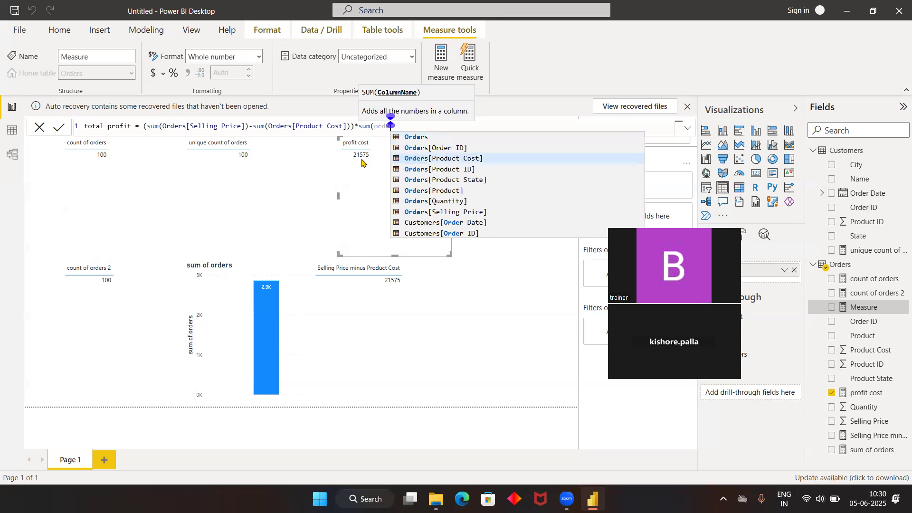
pyautogui.press('Tab')
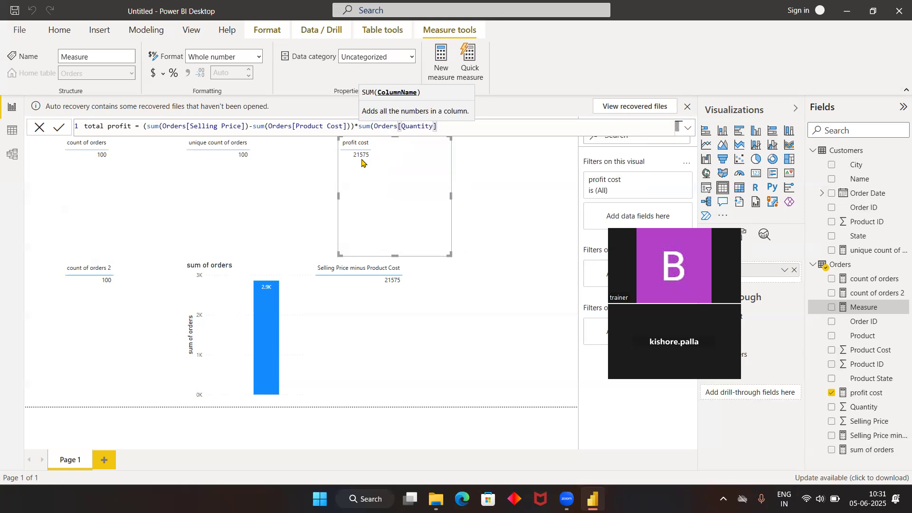
pyautogui.write(')')
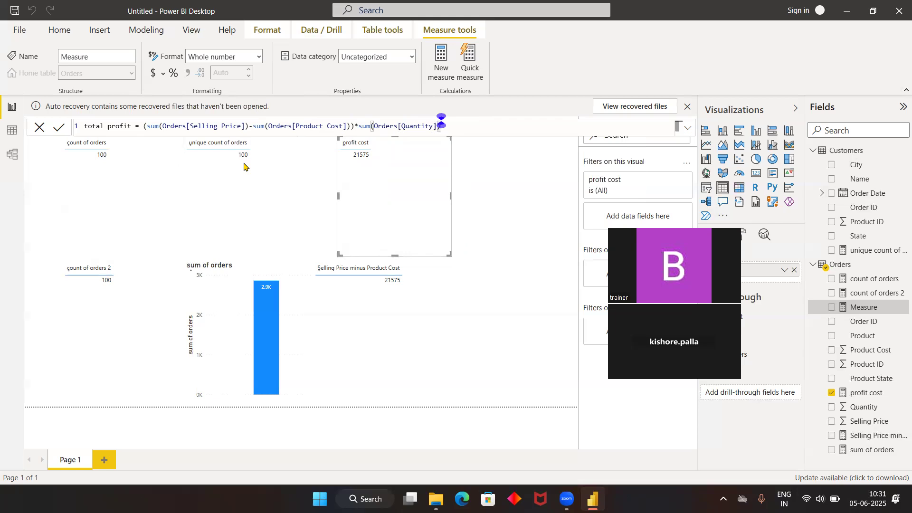
pyautogui.press('Return')
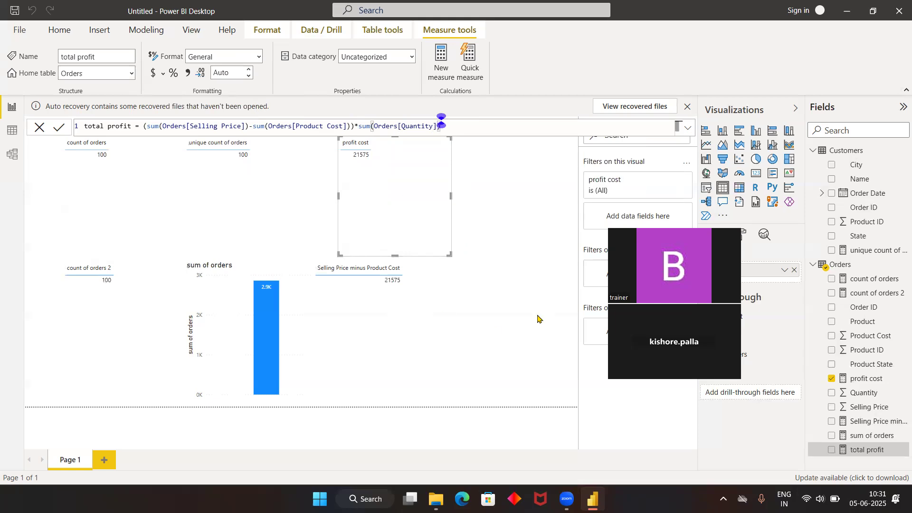
# Add a table visual showing the total profit measure beside the Selling Price minus Product Cost table.
pyautogui.click(541, 319)
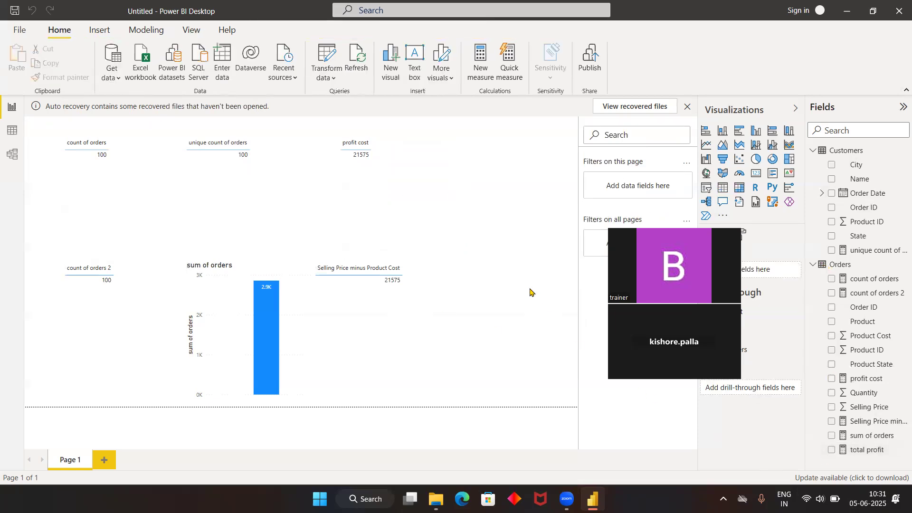
pyautogui.click(722, 189)
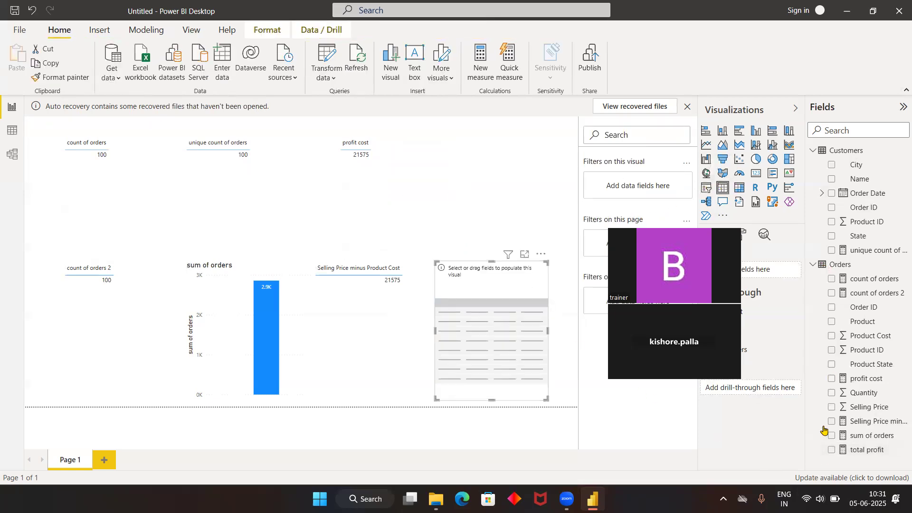
pyautogui.moveTo(848, 449); pyautogui.dragTo(493, 328)
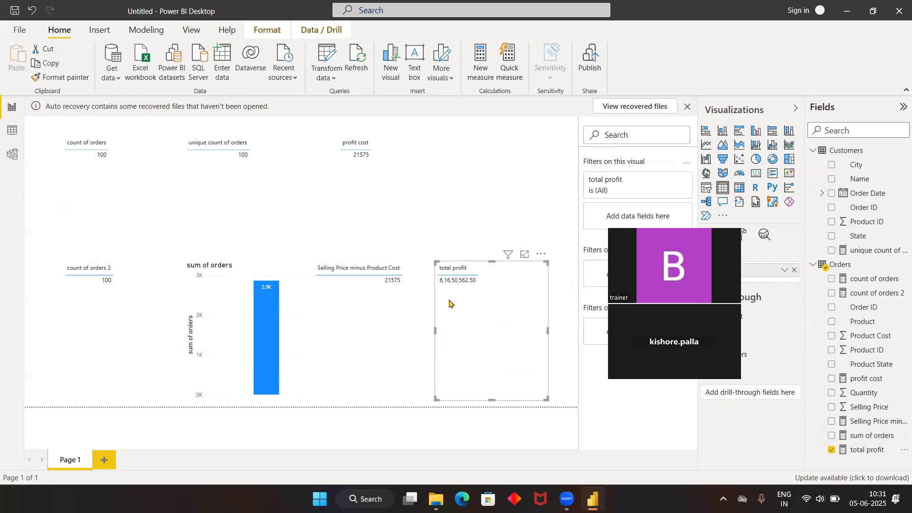
pyautogui.click(501, 160)
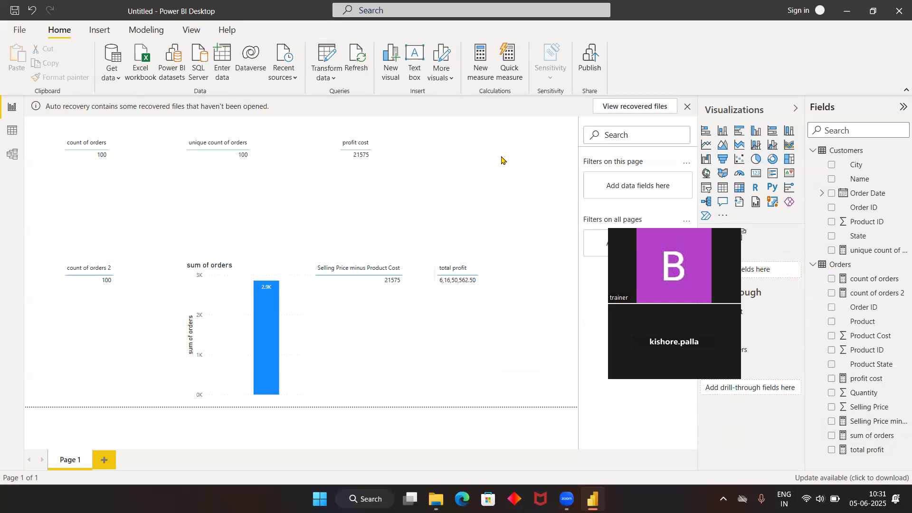
# Review the total profit measure's formula from its table visual, then deselect the visual.
pyautogui.click(493, 326)
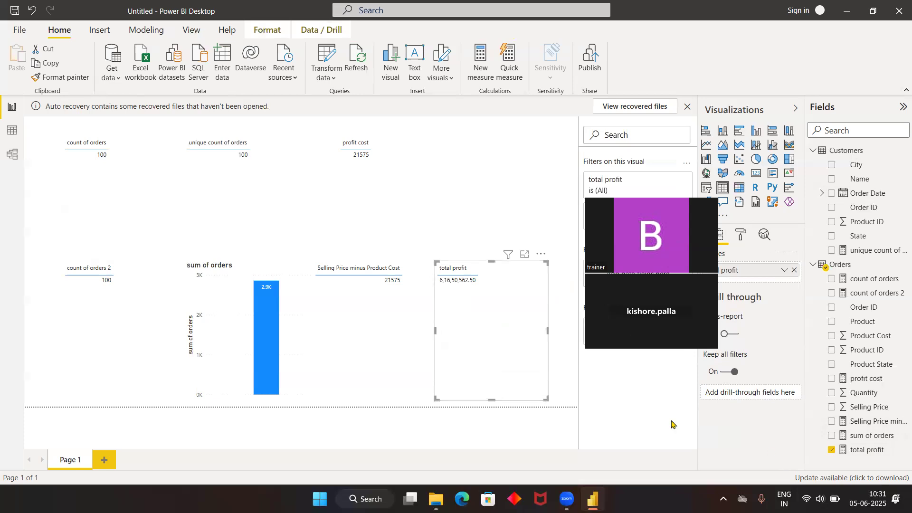
pyautogui.click(862, 454)
pyautogui.moveTo(441, 126); pyautogui.dragTo(175, 106)
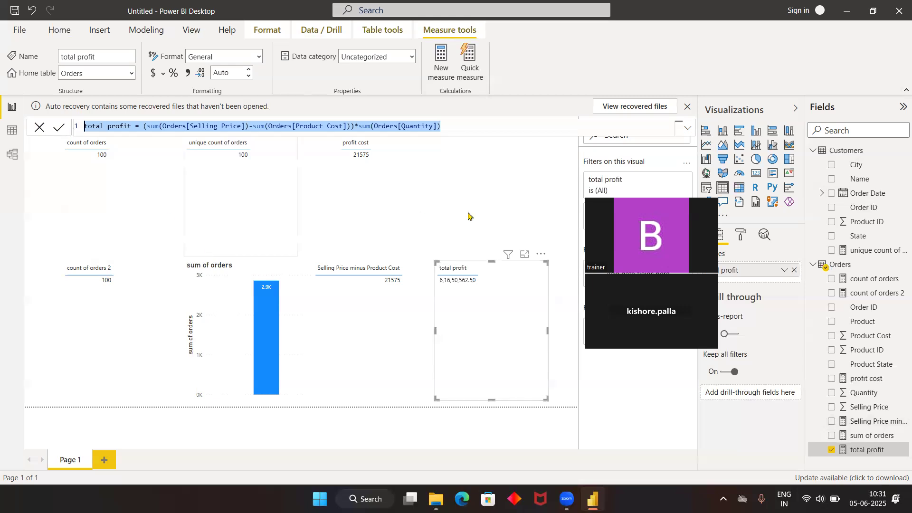
pyautogui.click(550, 220)
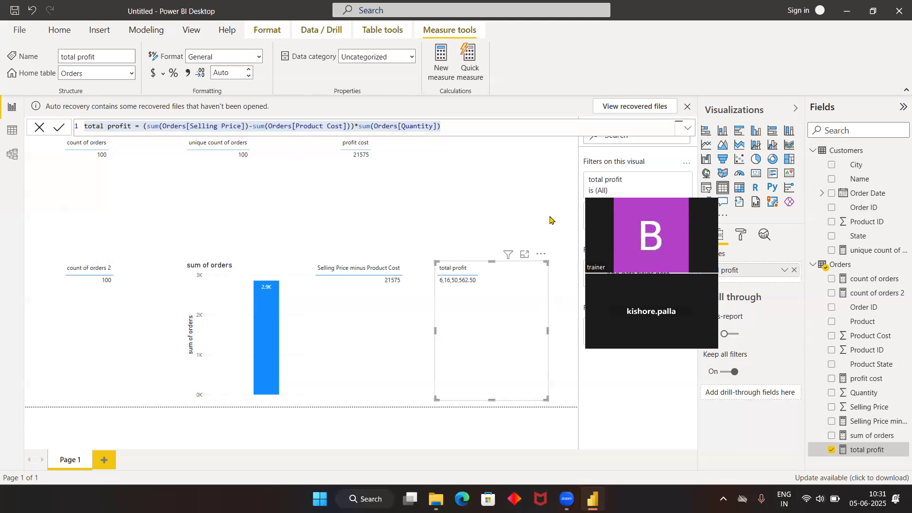
pyautogui.click(554, 232)
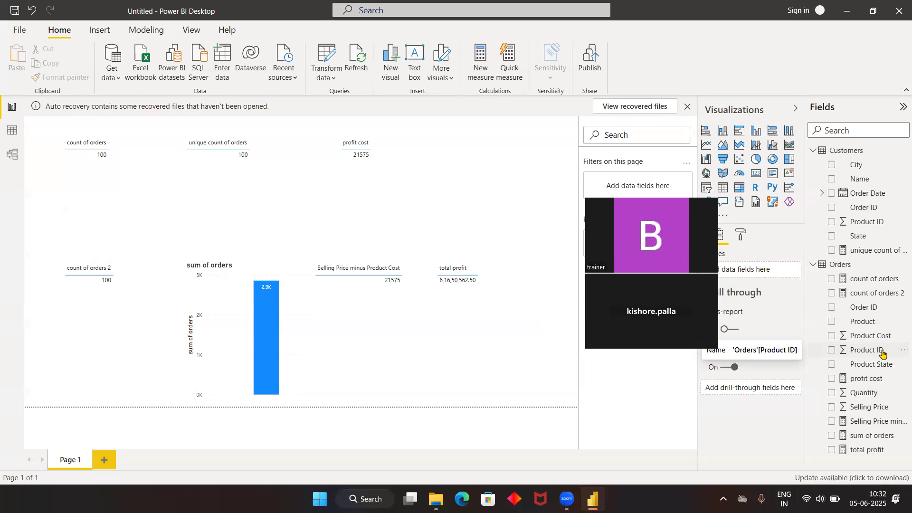
# Move the total profit table up beside the profit cost table, and check the Orders table's rows before returning to the report.
pyautogui.moveTo(492, 358); pyautogui.dragTo(483, 228)
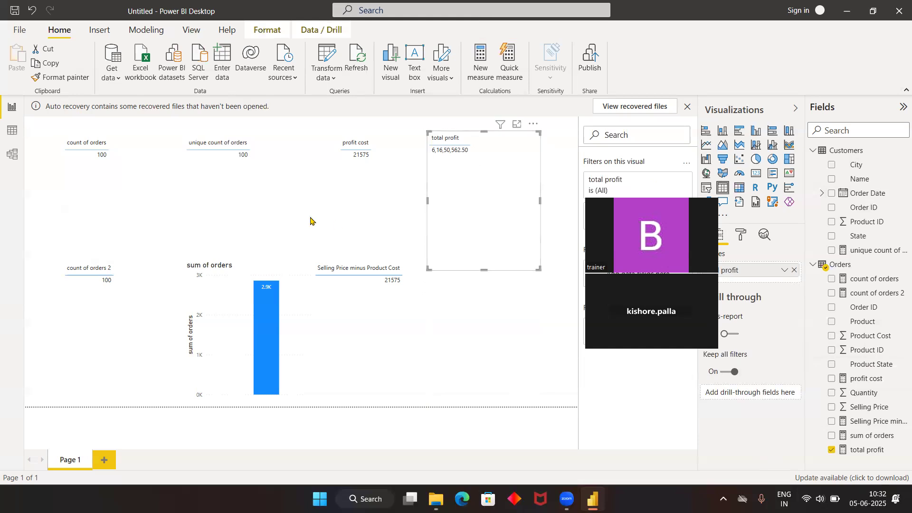
pyautogui.click(13, 132)
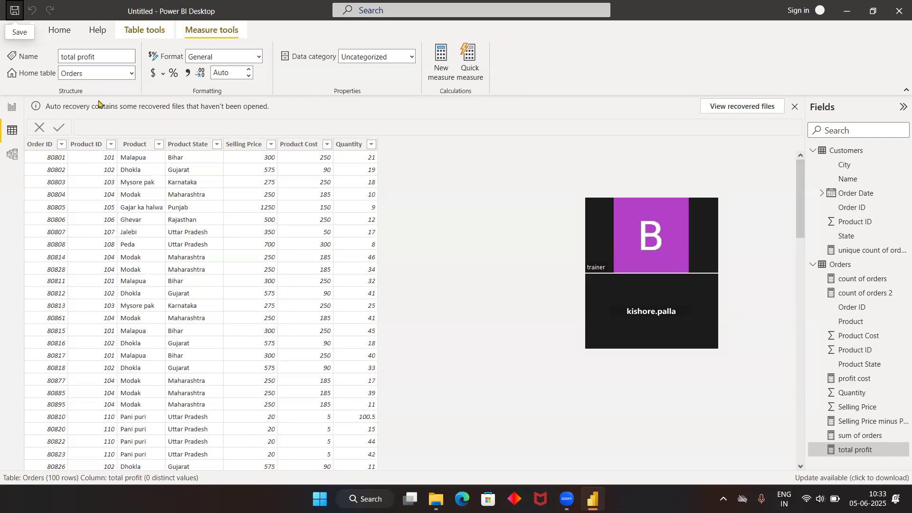
pyautogui.click(11, 109)
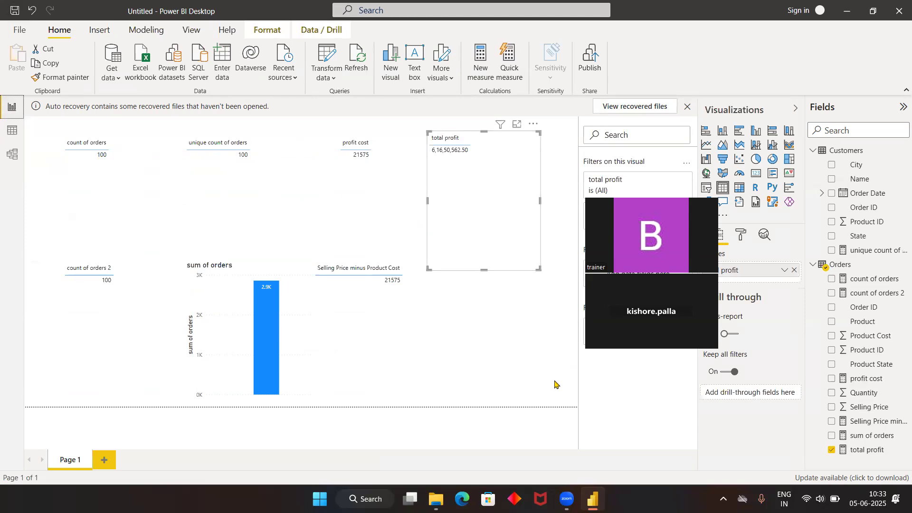
pyautogui.click(505, 351)
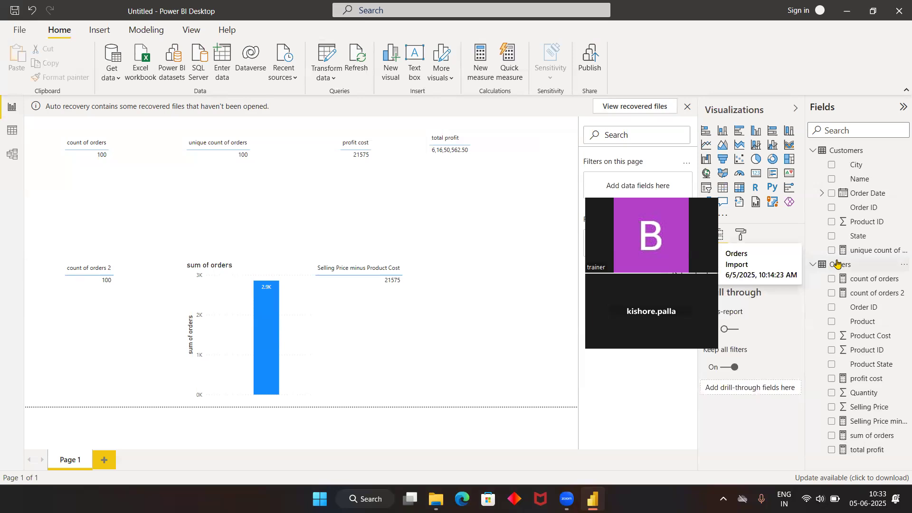
# Add a calculated column named oder day to the Customers table and start its formula with the weekday function.
pyautogui.rightClick(834, 151)
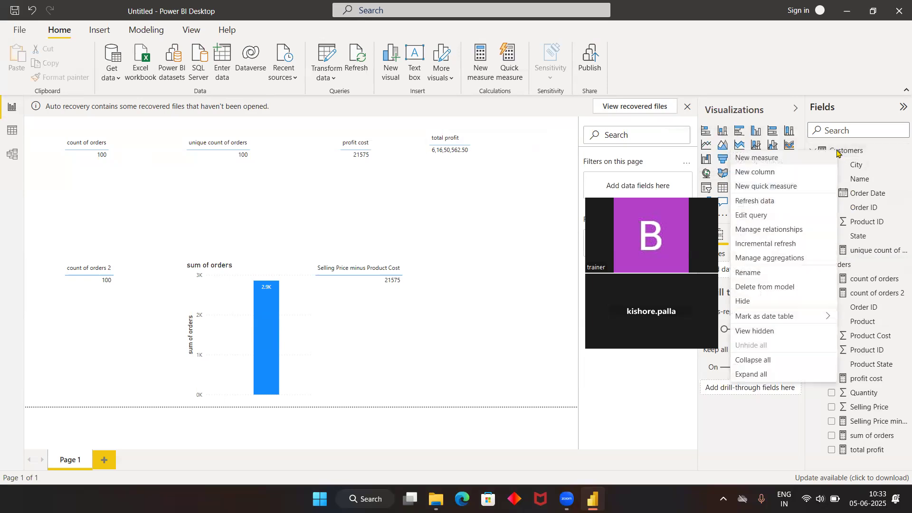
pyautogui.click(800, 174)
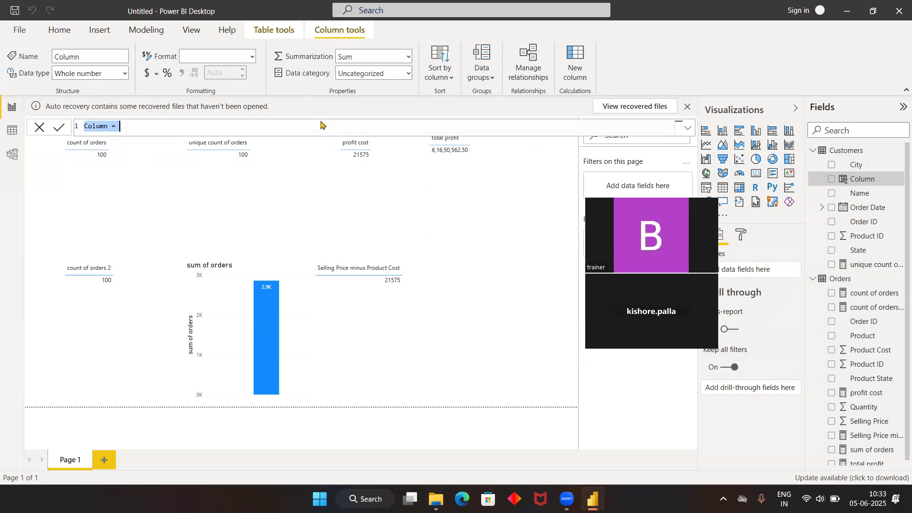
pyautogui.press('BackSpace')
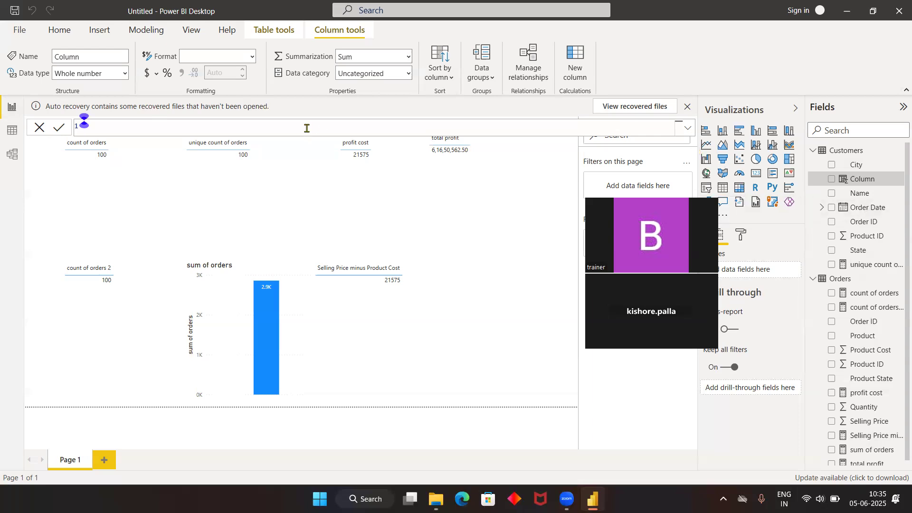
pyautogui.write('oder day')
pyautogui.write('weekday')
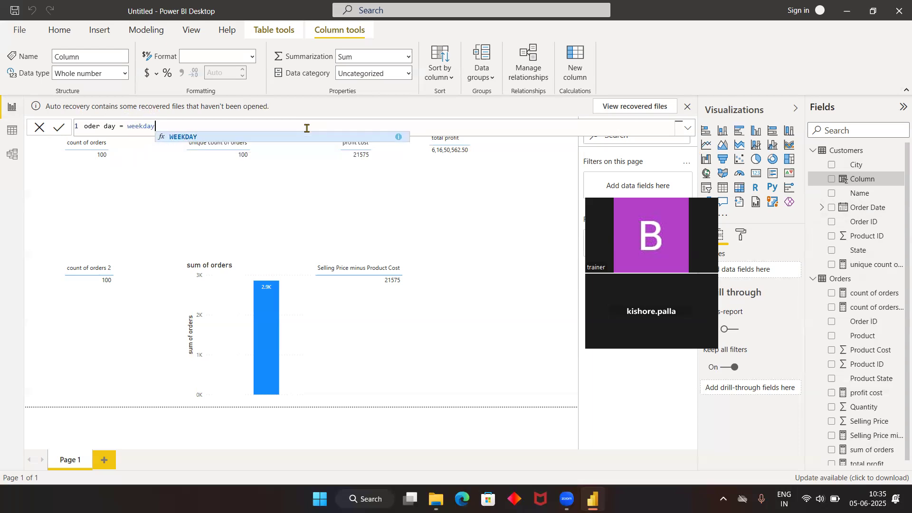
pyautogui.write('(')
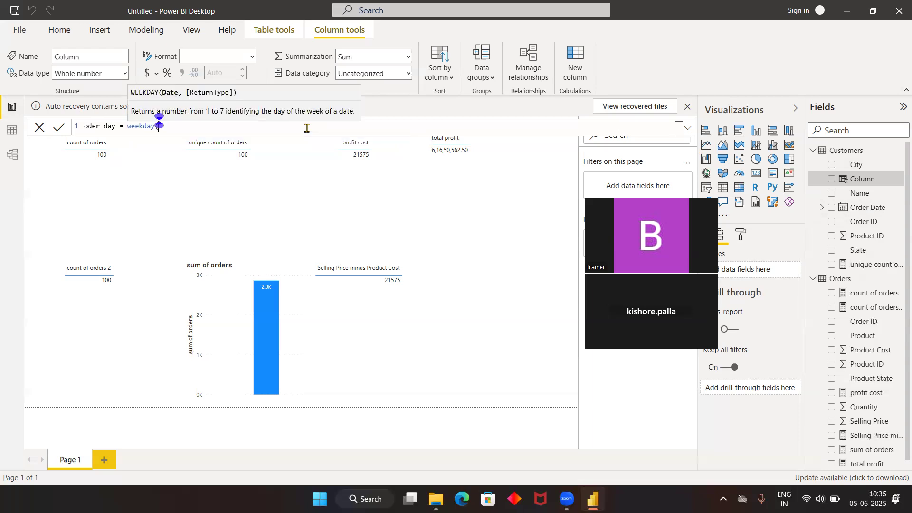
# Insert Customers[Order Date] as the date argument of the weekday function.
pyautogui.write('cu')
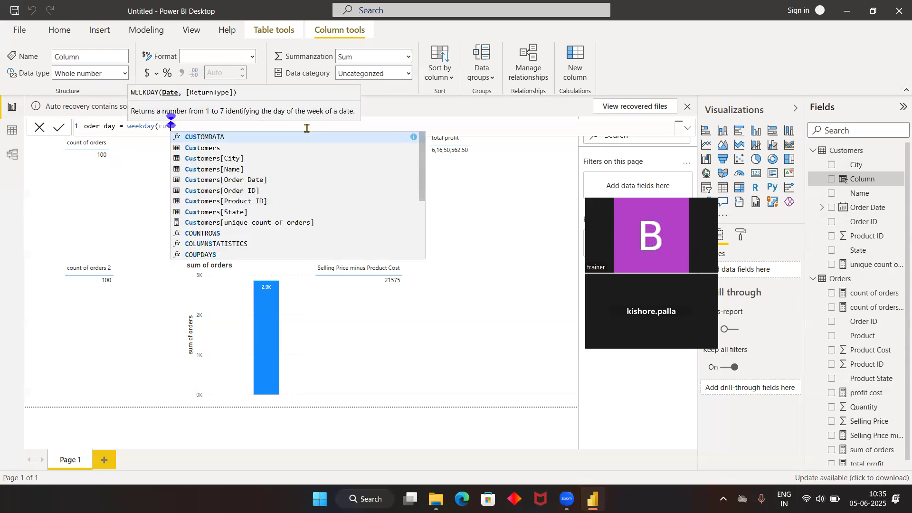
pyautogui.press('Down')
pyautogui.press('Down')
pyautogui.press('Down')
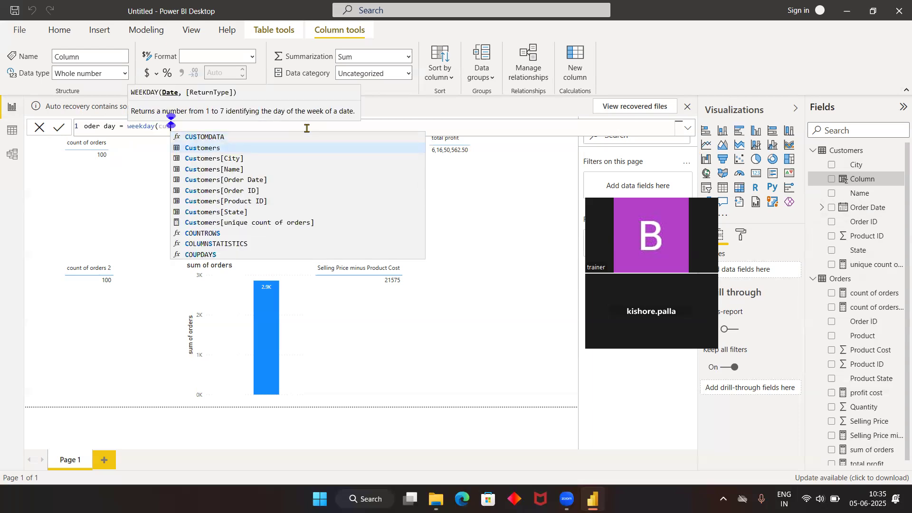
pyautogui.press('Down')
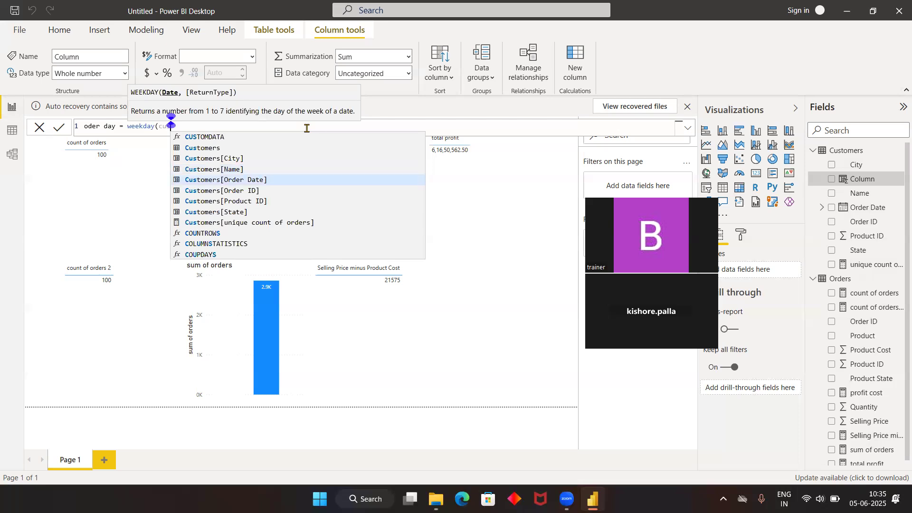
pyautogui.press('Tab')
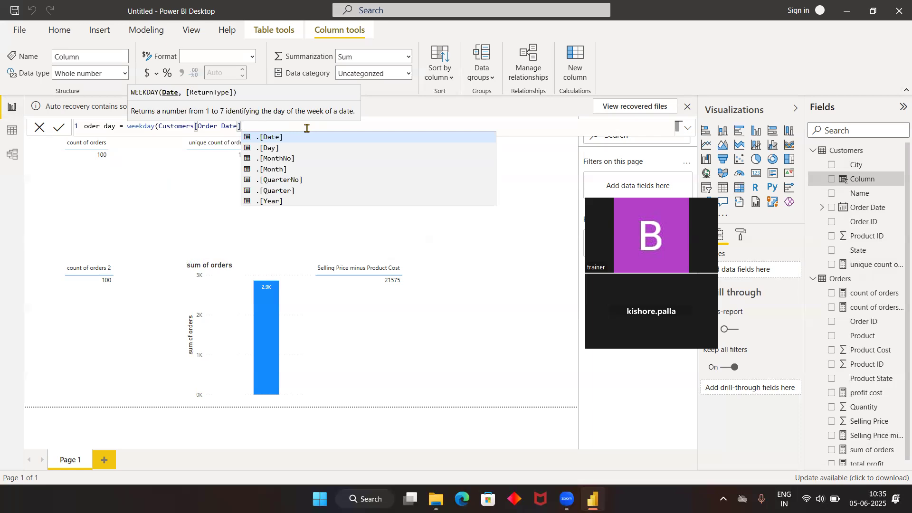
# Look through the date parts offered for Customers[Order Date] and append .[Day] to the reference.
pyautogui.press('Down')
pyautogui.press('Down')
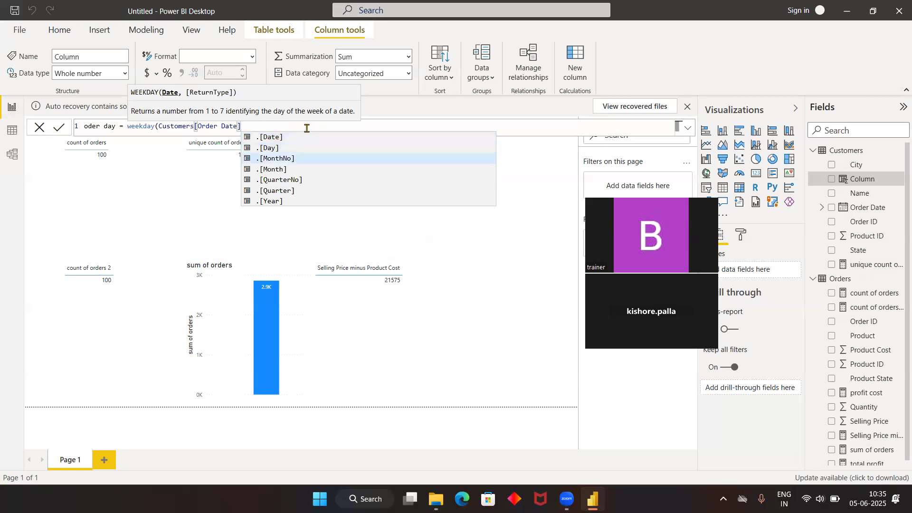
pyautogui.press('Down')
pyautogui.press('Down')
pyautogui.press('Down')
pyautogui.press('Down')
pyautogui.press('Up')
pyautogui.press('Up')
pyautogui.press('Up')
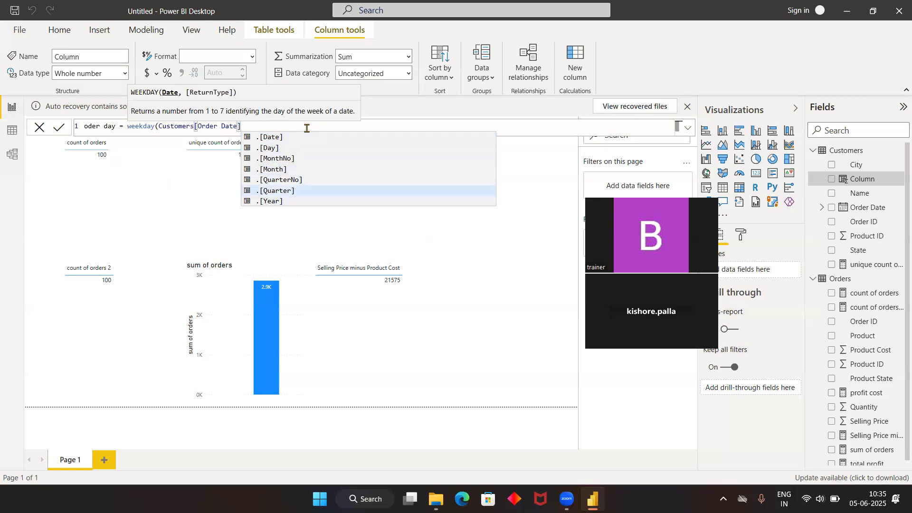
pyautogui.press('Up')
pyautogui.press('Up')
pyautogui.press('Up')
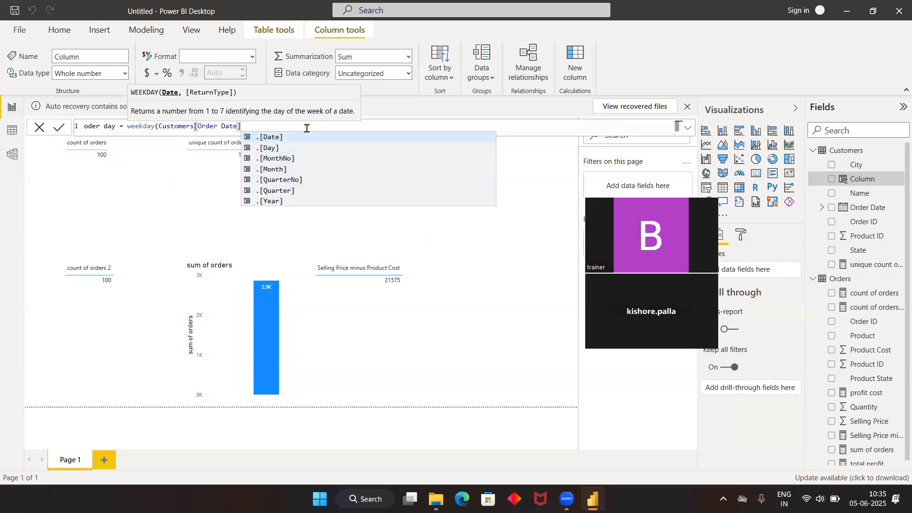
pyautogui.press('Down')
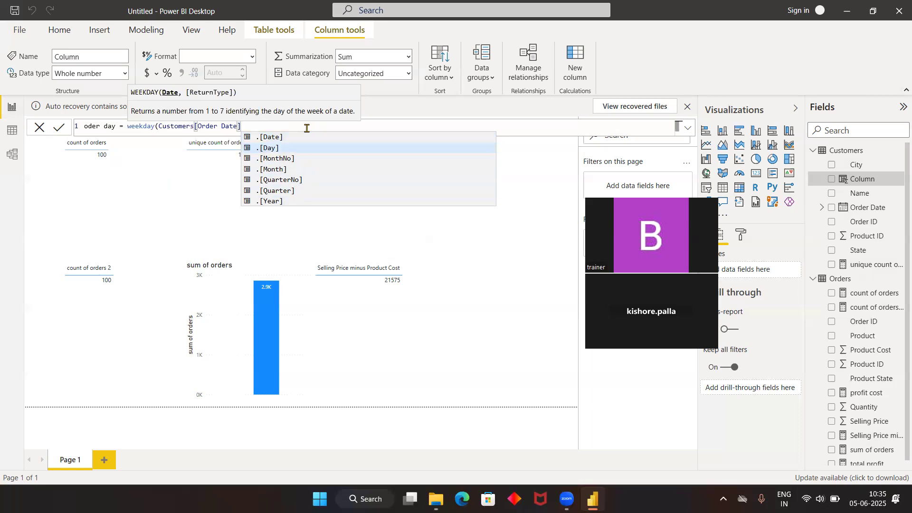
pyautogui.press('Down')
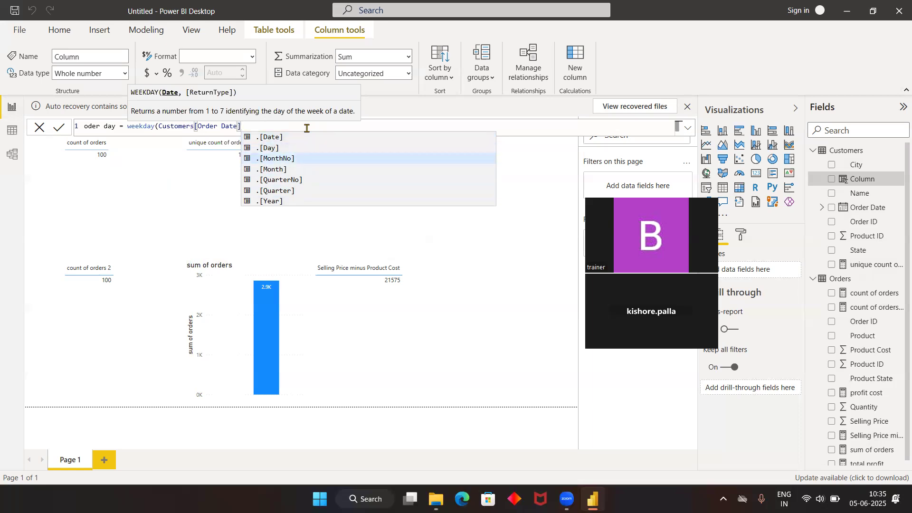
pyautogui.press('Down')
pyautogui.press('Down')
pyautogui.press('Down')
pyautogui.press('Down')
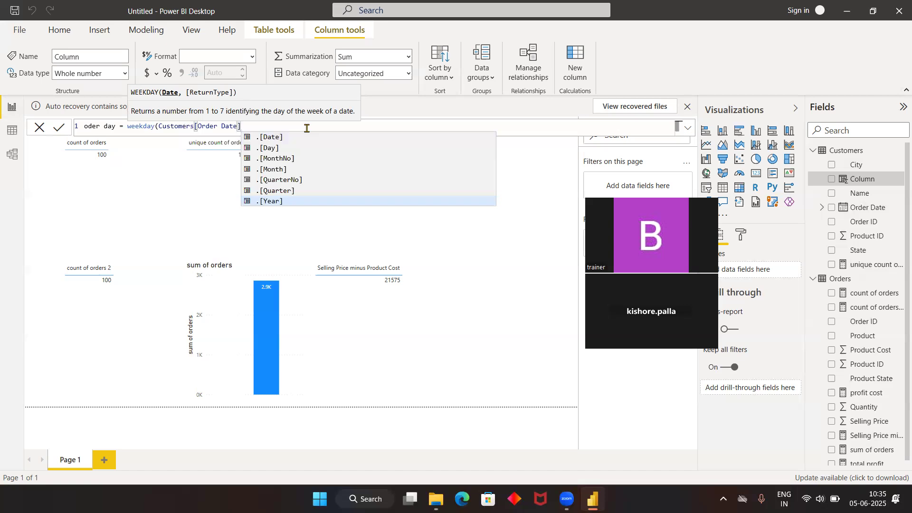
pyautogui.click(271, 148)
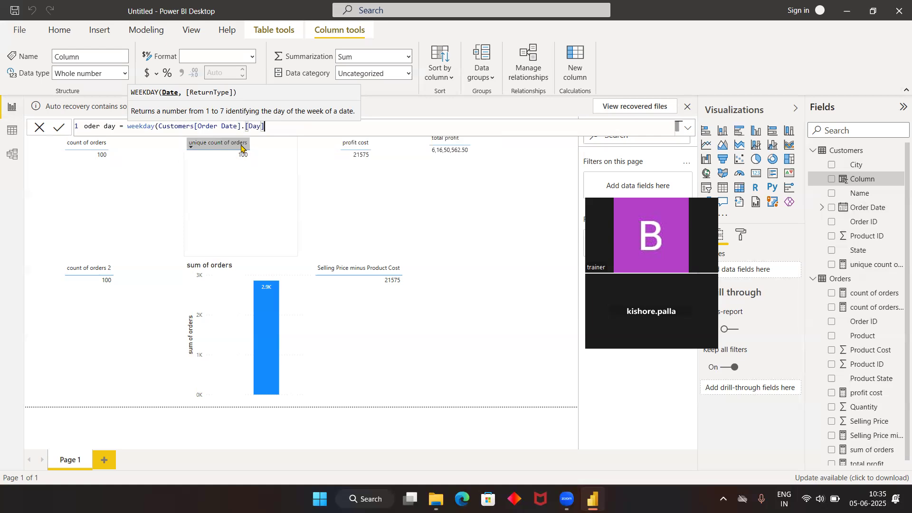
# Close and commit the oder day formula, then check its values in the Customers table data before returning to the report.
pyautogui.write(')')
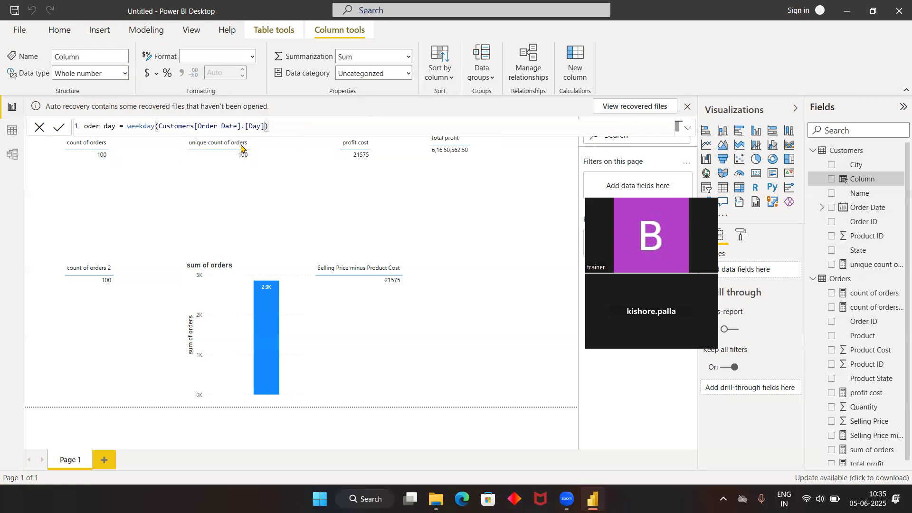
pyautogui.press('Return')
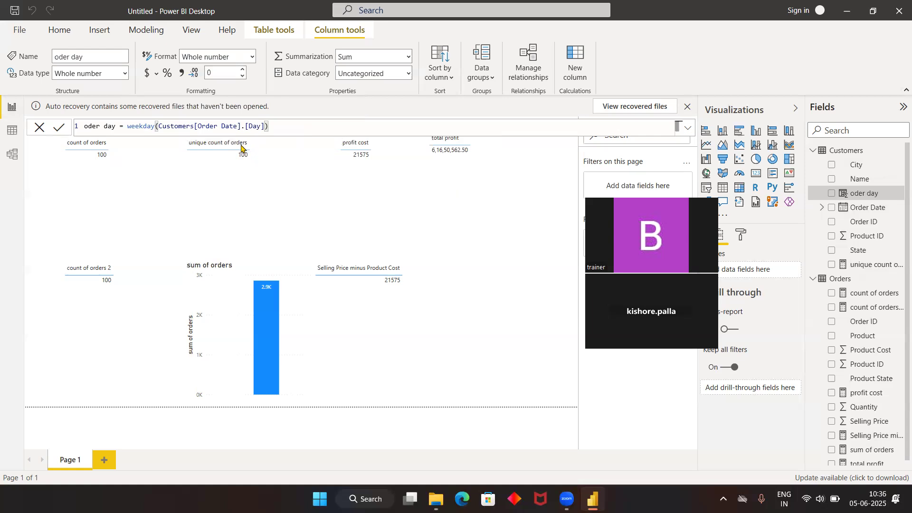
pyautogui.click(4, 137)
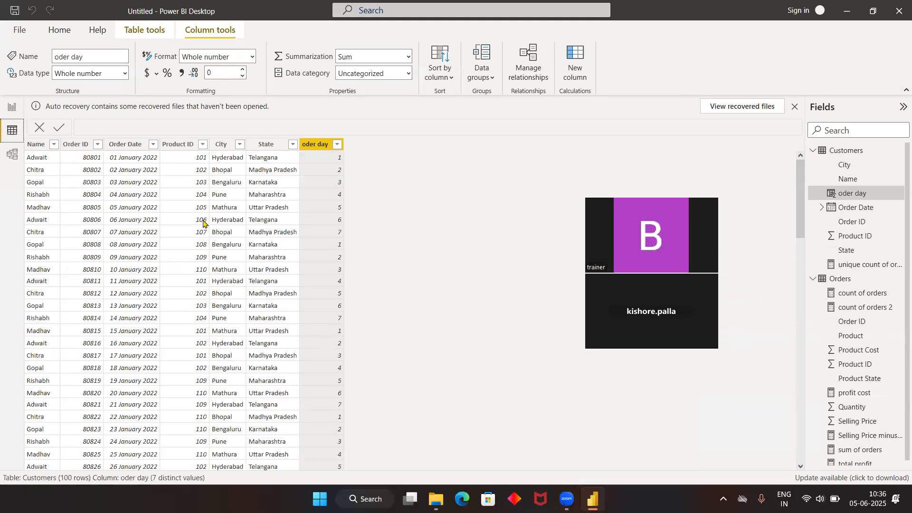
pyautogui.click(10, 116)
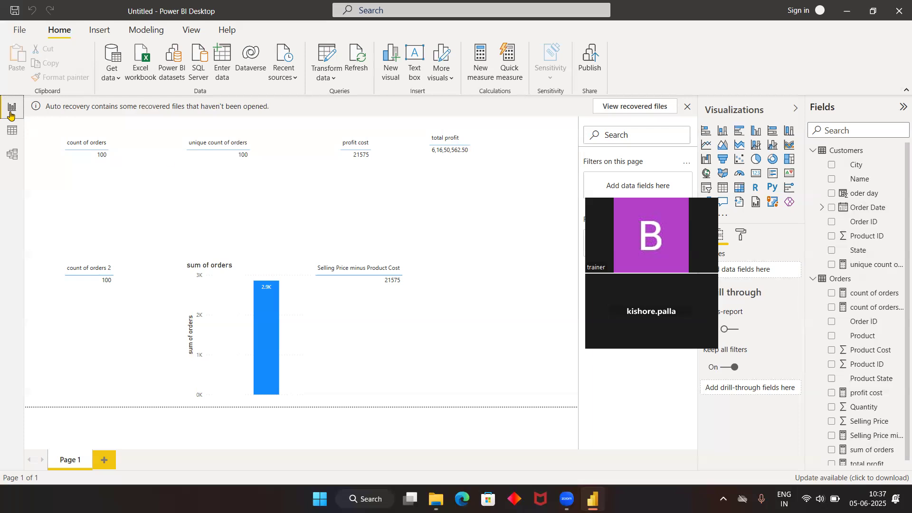
# Add a calculated column named order catergory to the Orders table and start its formula with the if function.
pyautogui.rightClick(834, 280)
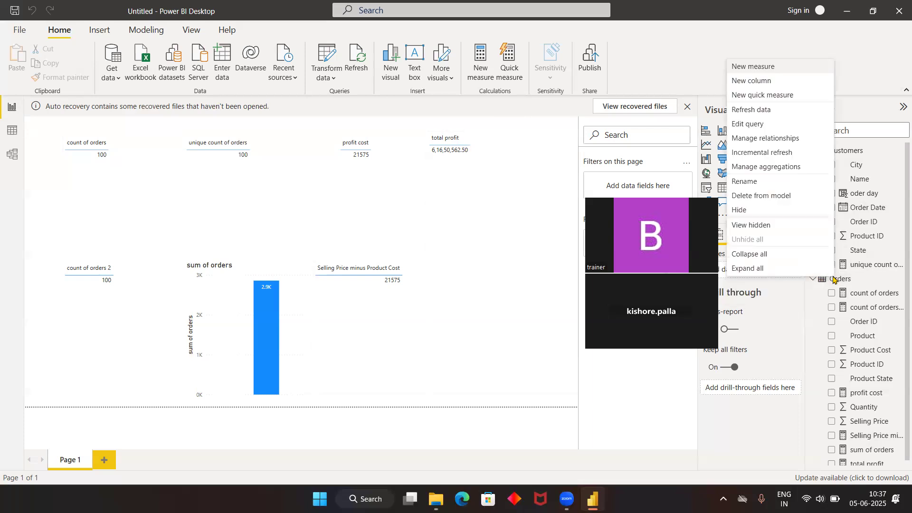
pyautogui.click(782, 82)
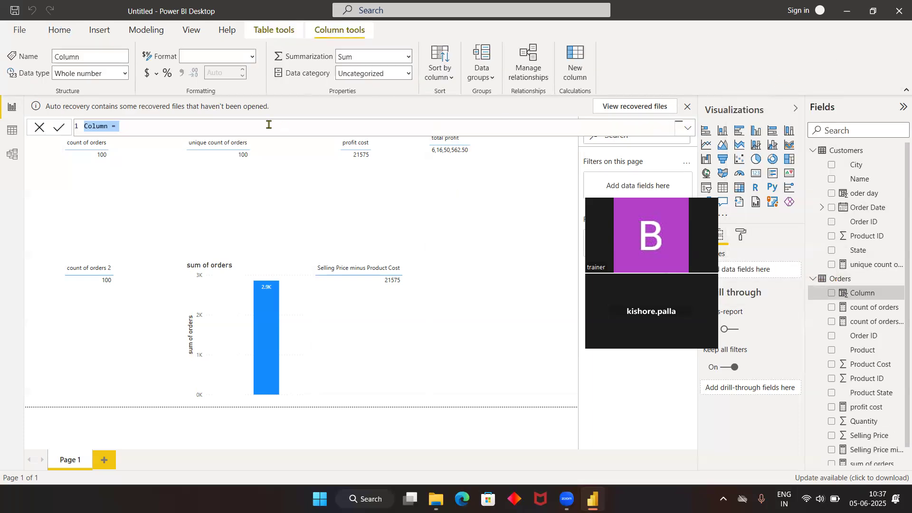
pyautogui.press('BackSpace')
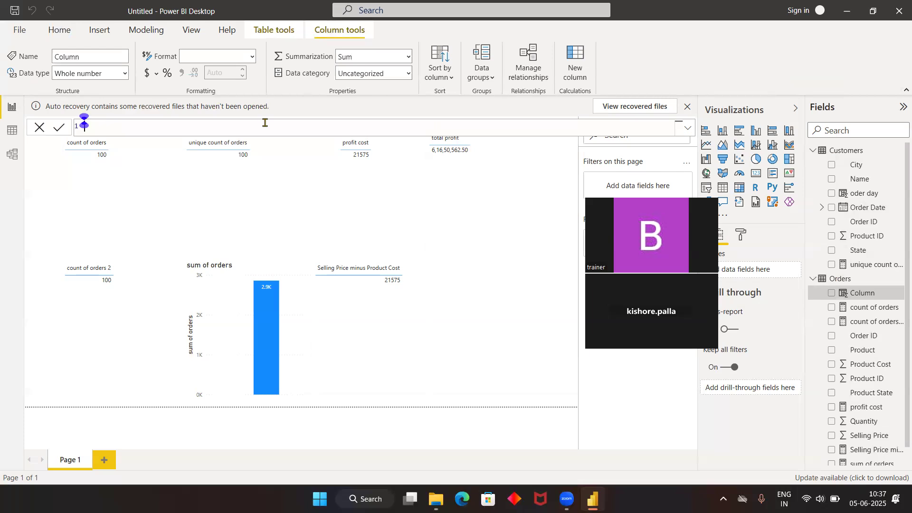
pyautogui.write('order catergory = if')
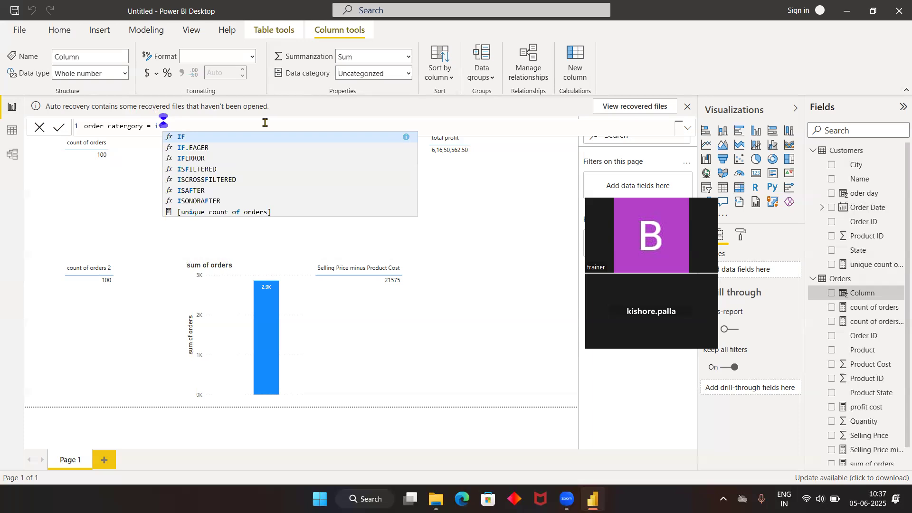
pyautogui.write('(')
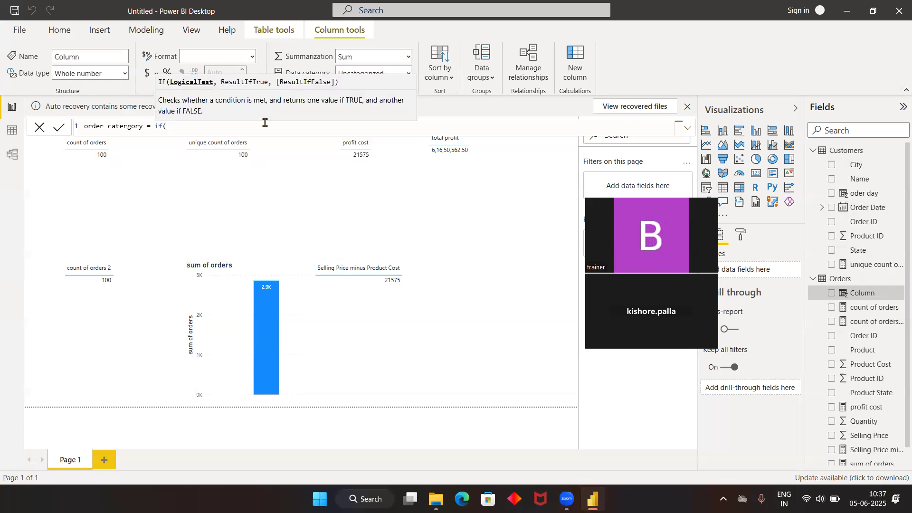
pyautogui.write('order')
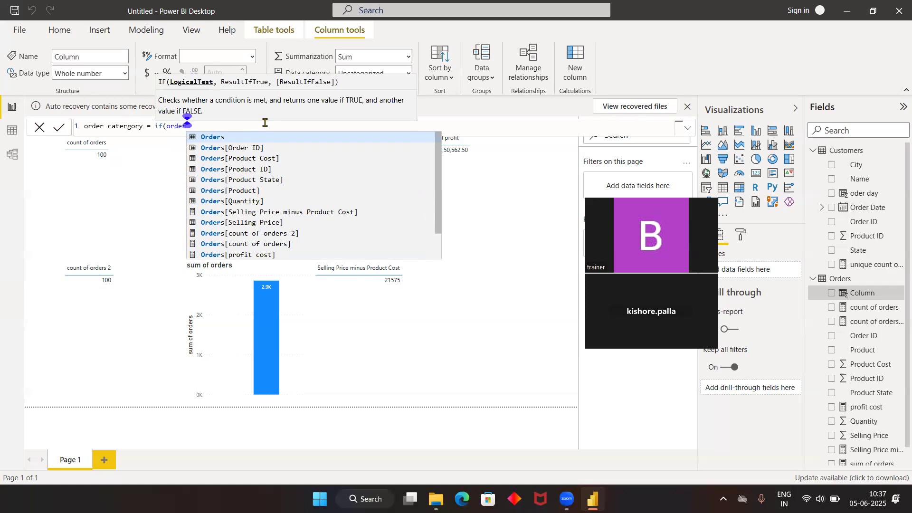
pyautogui.write('[')
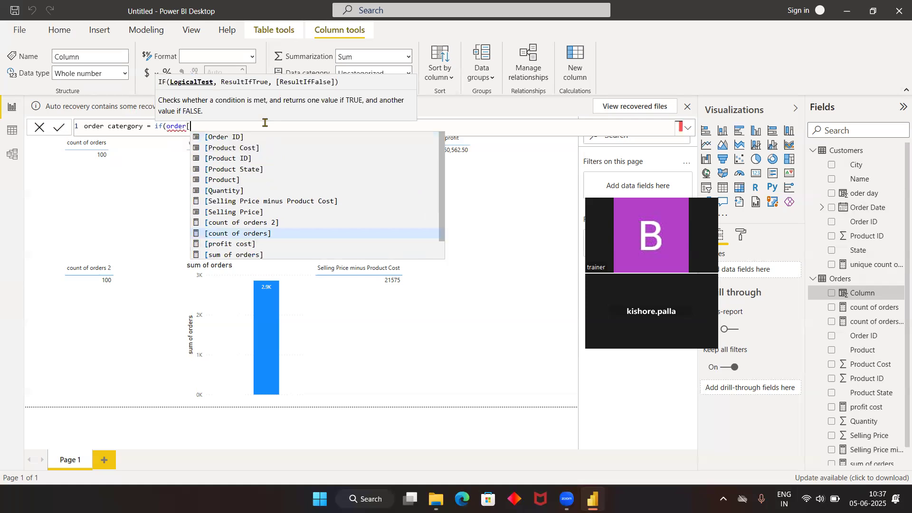
pyautogui.press('Down')
pyautogui.press('Down')
pyautogui.press('Up')
pyautogui.press('BackSpace')
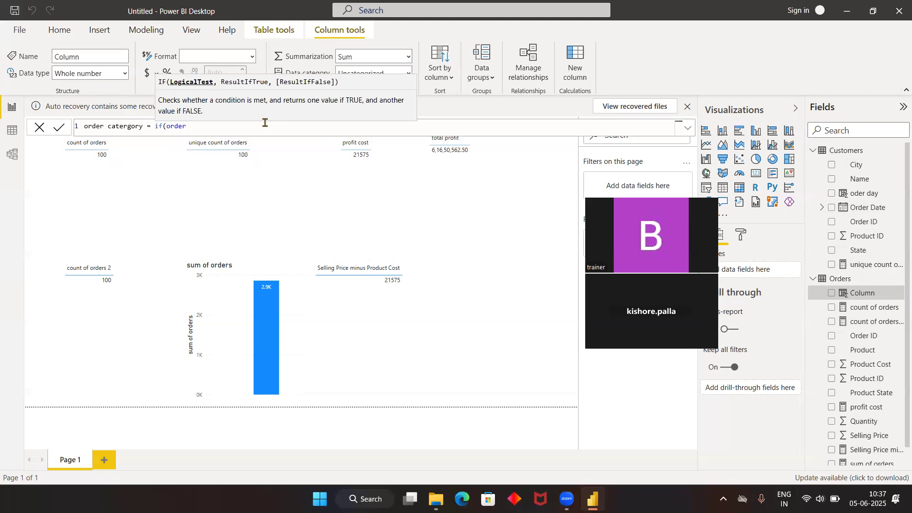
pyautogui.press('BackSpace')
pyautogui.press('BackSpace')
pyautogui.press('BackSpace')
pyautogui.press('BackSpace')
# Set the if function's logical test to Orders[Quantity]<30.
pyautogui.write('r')
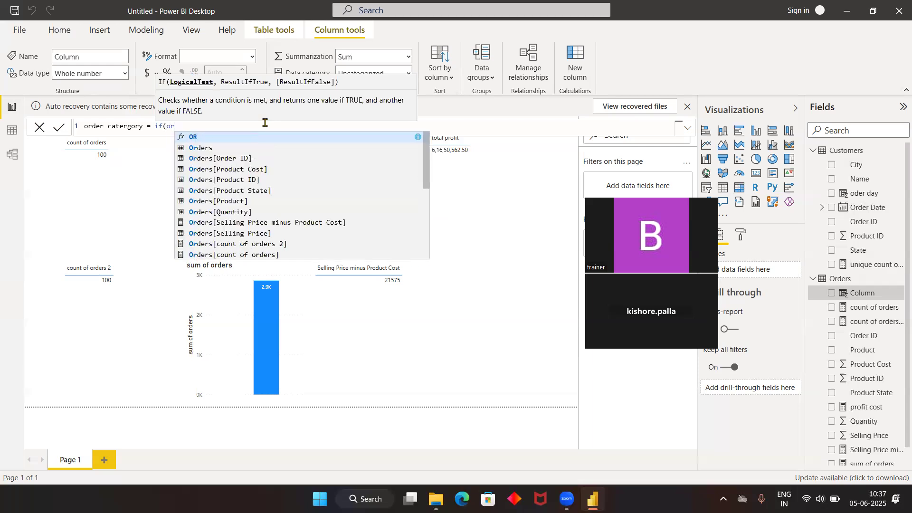
pyautogui.press('Down')
pyautogui.press('Down')
pyautogui.press('Down')
pyautogui.press('Down')
pyautogui.press('Down')
pyautogui.press('Down')
pyautogui.press('Down')
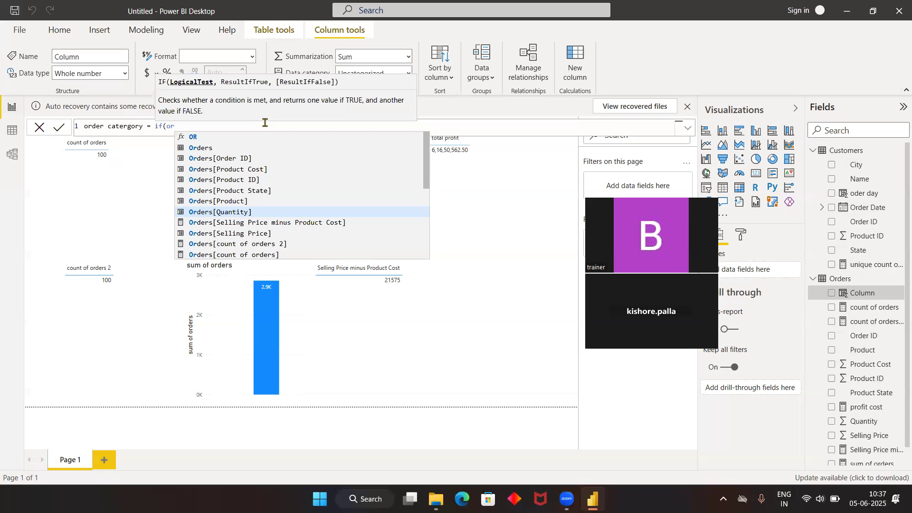
pyautogui.press('Tab')
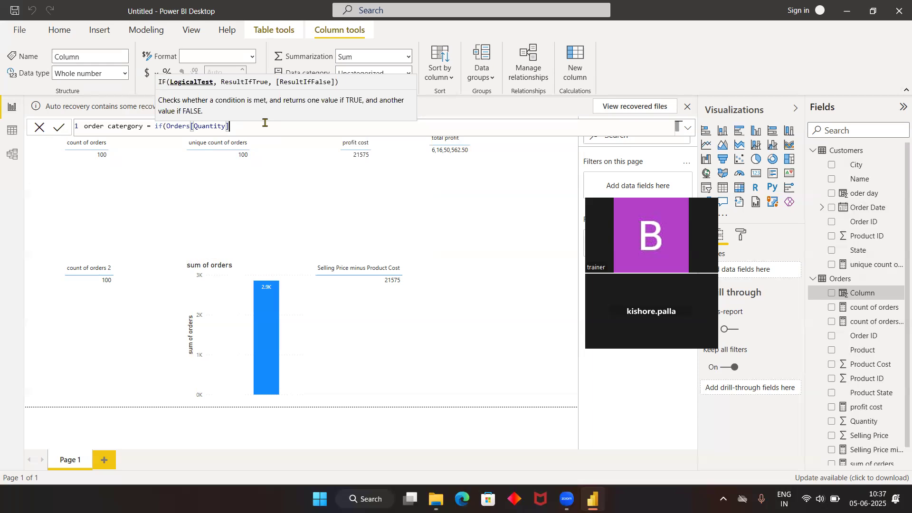
pyautogui.write('<30')
pyautogui.write(',')
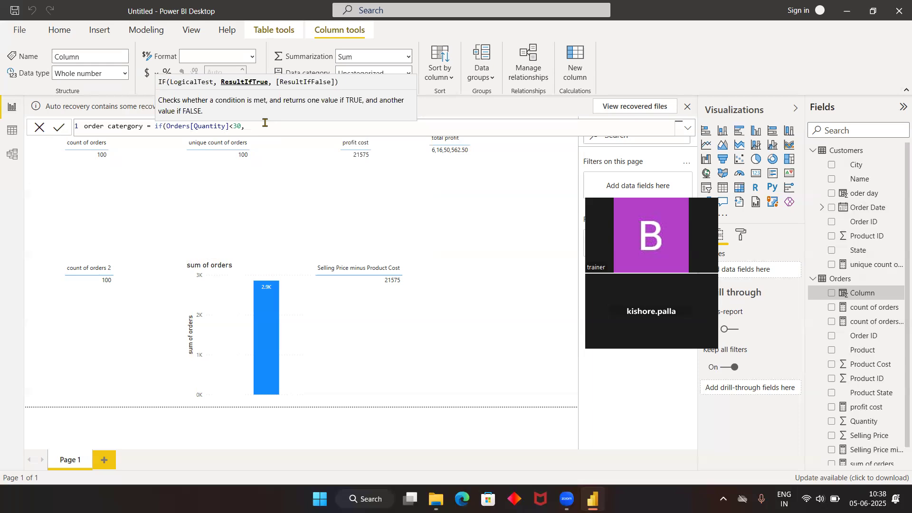
# Commit the formula with "small quantity" as true result and "hude quantity" as false result, then check the Orders rows before returning to the report.
pyautogui.write('"small quantity",')
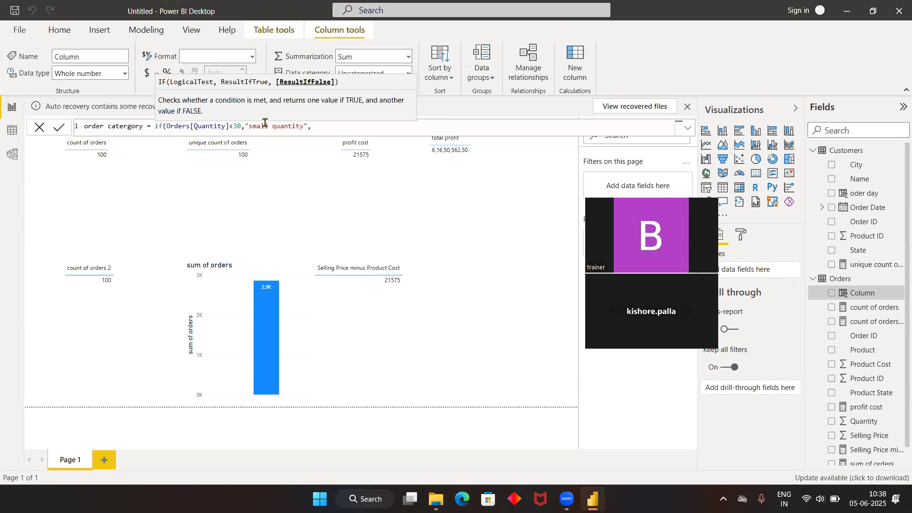
pyautogui.write('"hude quantity")')
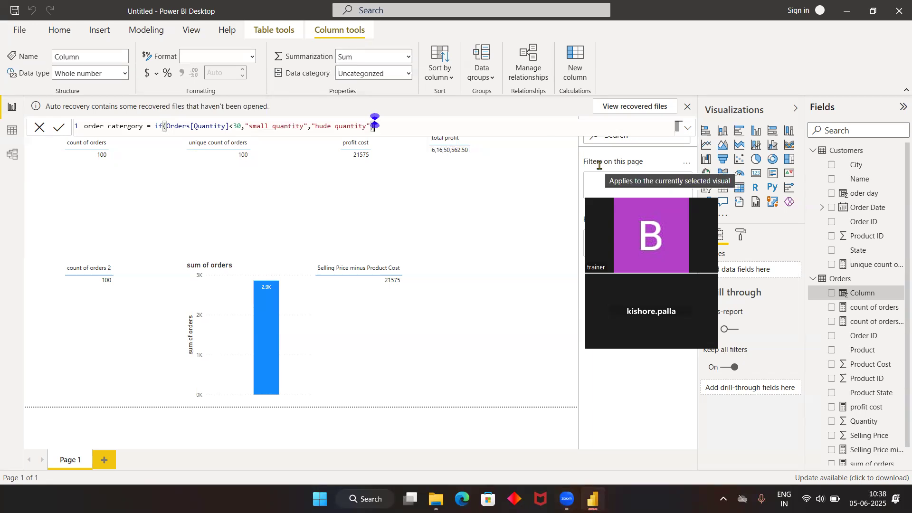
pyautogui.press('Return')
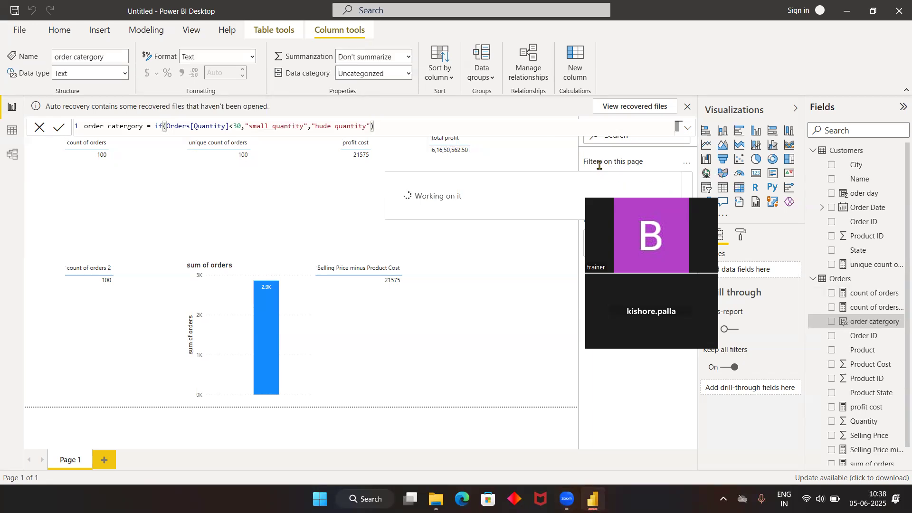
pyautogui.click(12, 130)
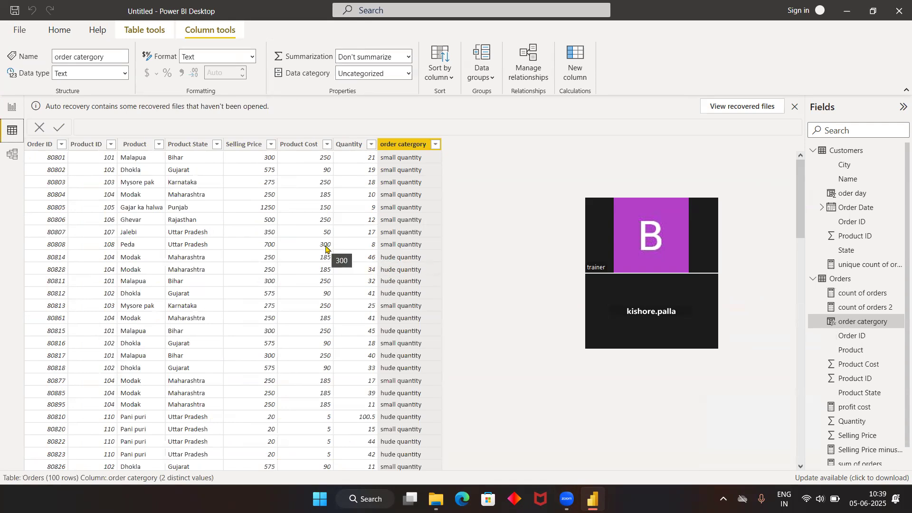
pyautogui.click(7, 106)
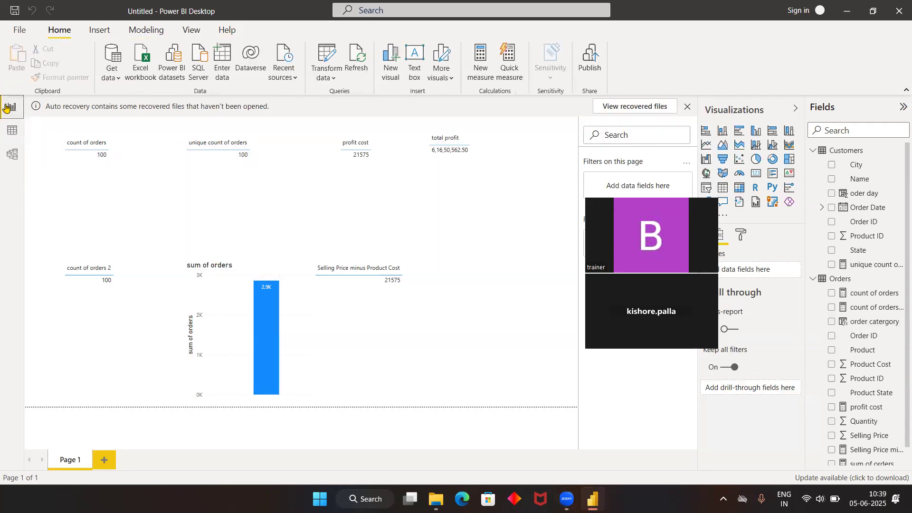